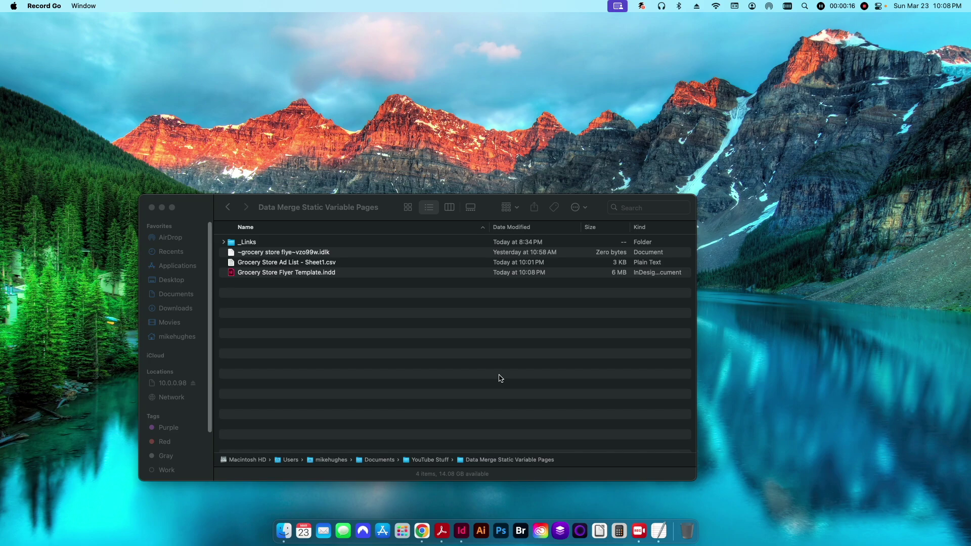
View pages 2 and 1 of the grocery flyer template in InDesign.
click(464, 536)
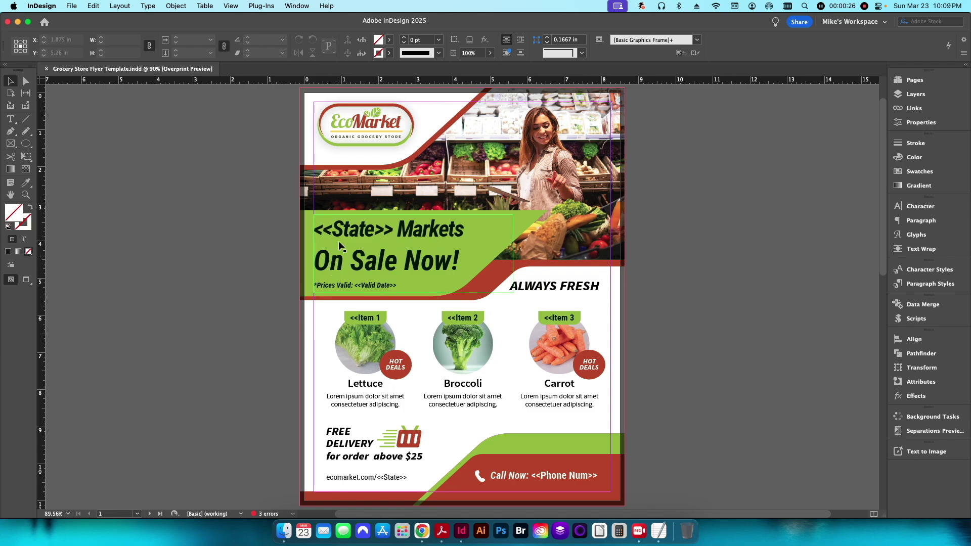
click(148, 514)
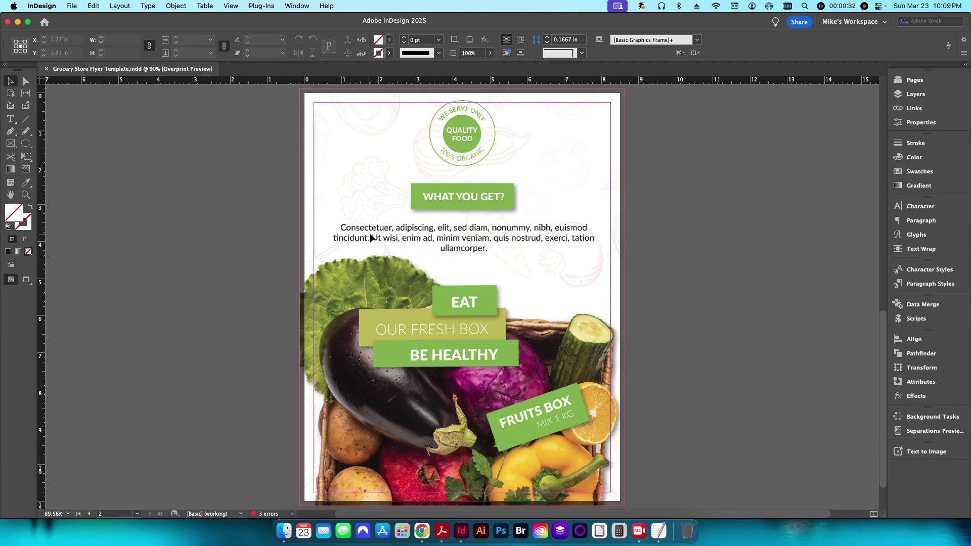
click(89, 513)
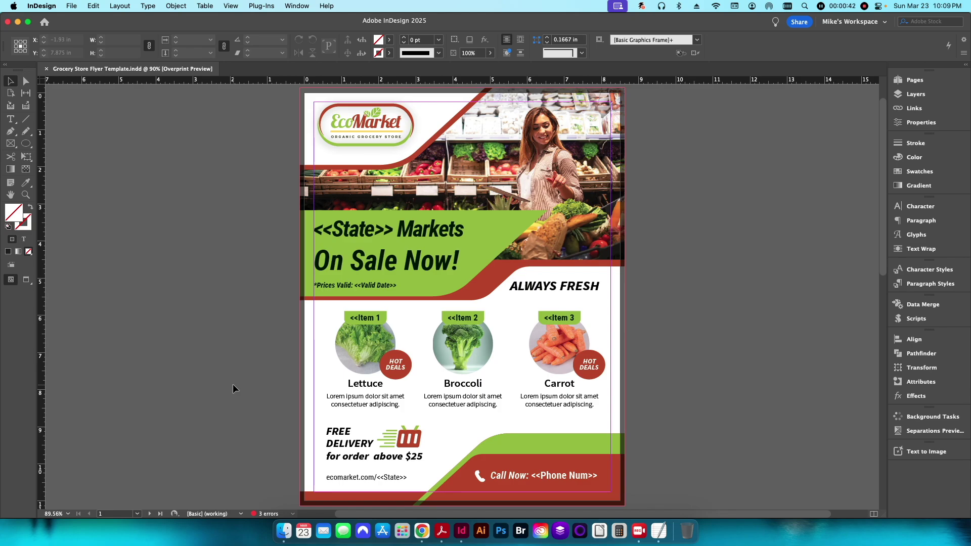
click(422, 531)
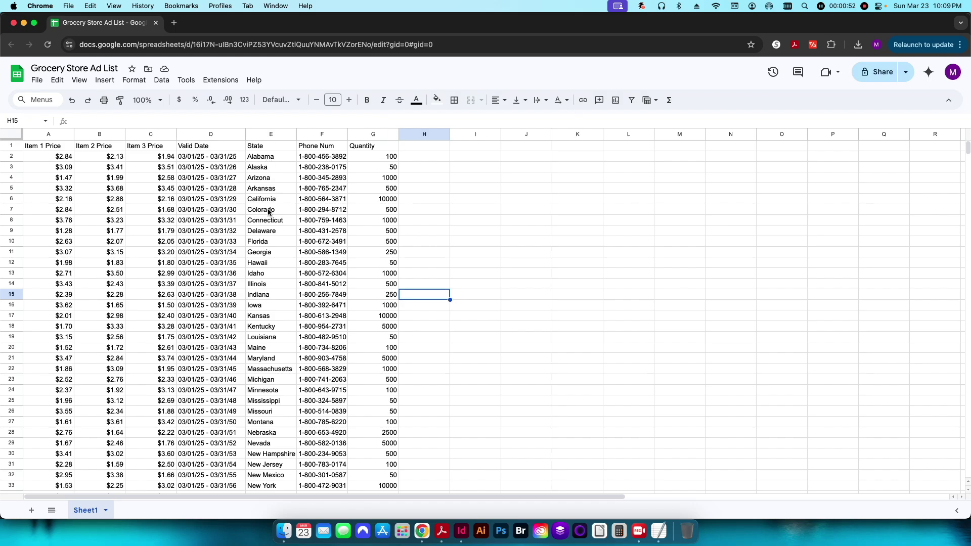
Scroll down through the Grocery Store Ad List rows and back to the top.
scroll(269, 222, down, 10)
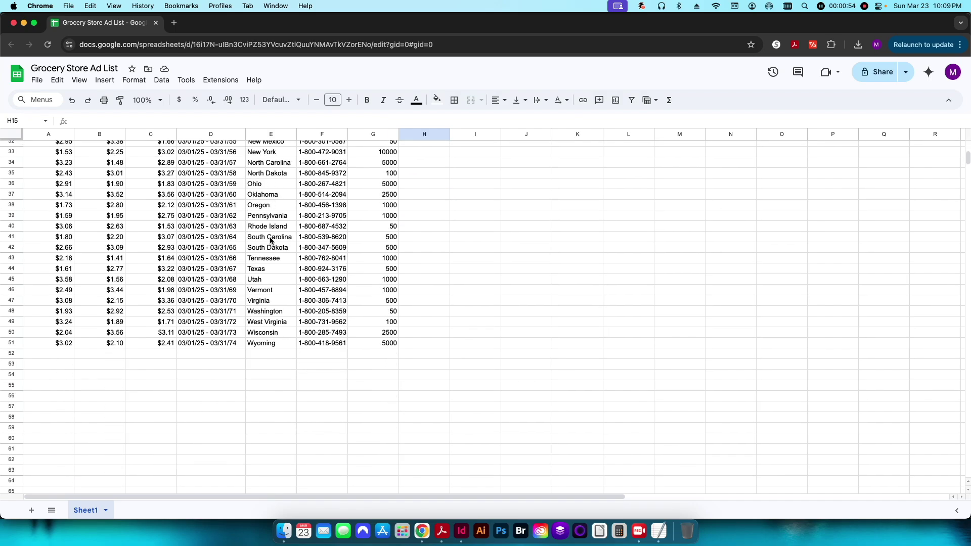
scroll(270, 241, up, 10)
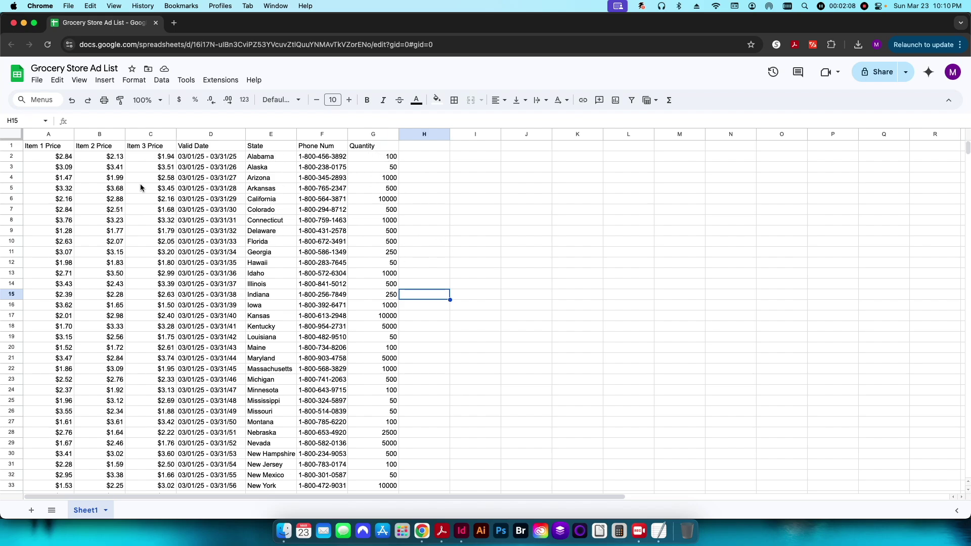
Download the Google Sheet as a Comma Separated Values (.csv) file.
click(44, 82)
mouse_move(86, 204)
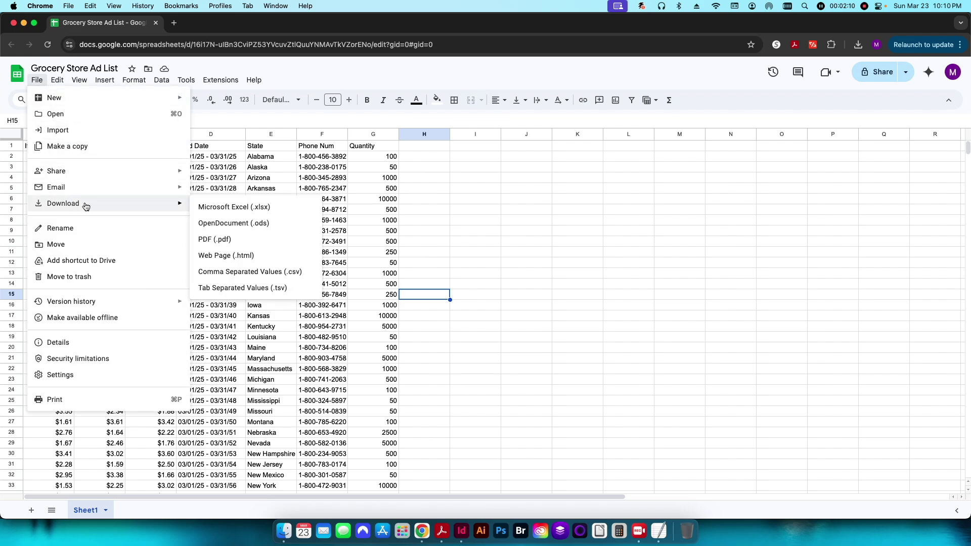
click(214, 271)
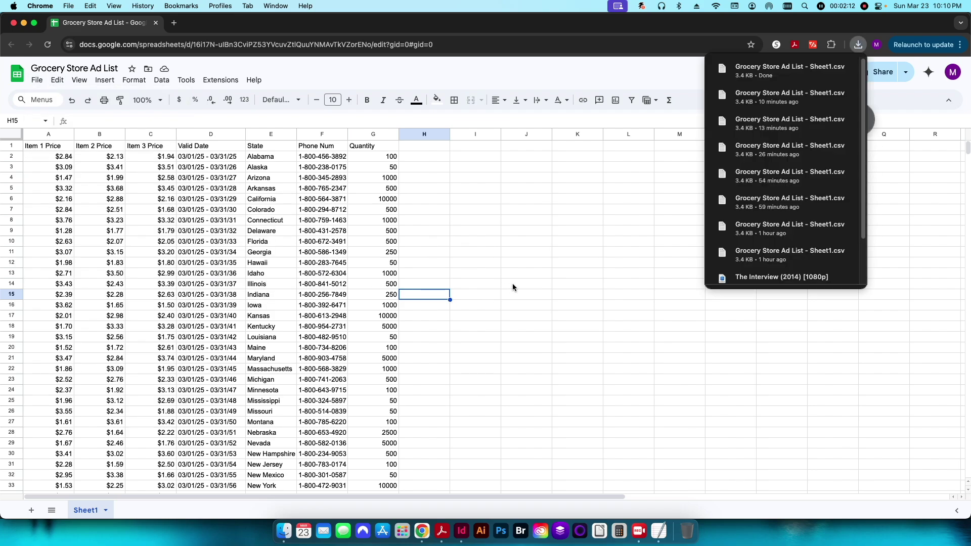
Replace the older CSV in the project folder with the new Grocery Store Ad List - Sheet1.csv.
key(super+Tab)
key(super+h)
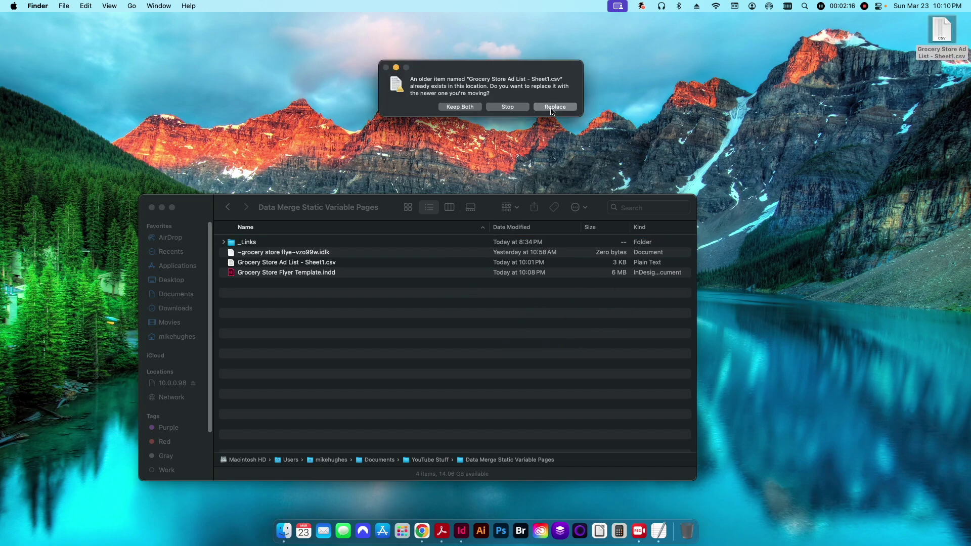
click(552, 111)
Update the flyer's Data Merge source from the new CSV.
click(461, 540)
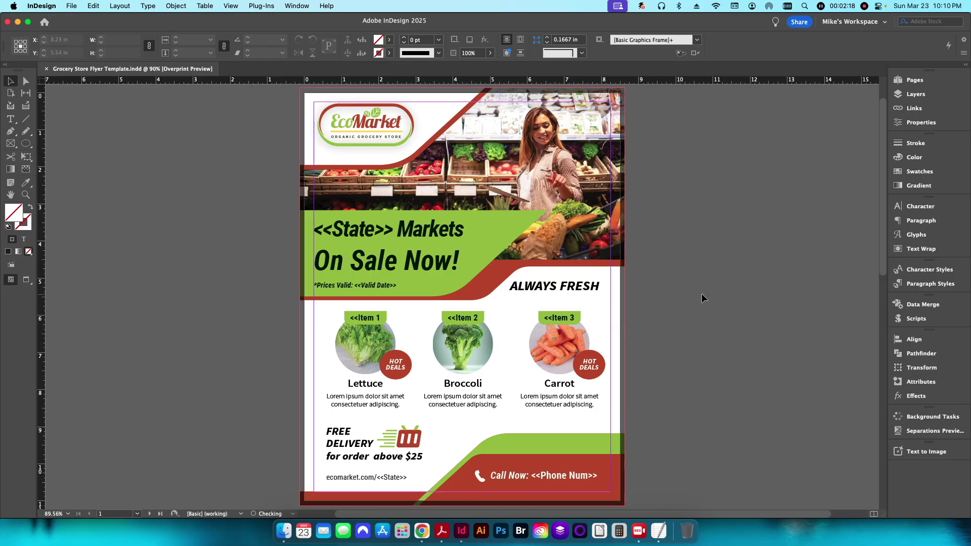
click(905, 305)
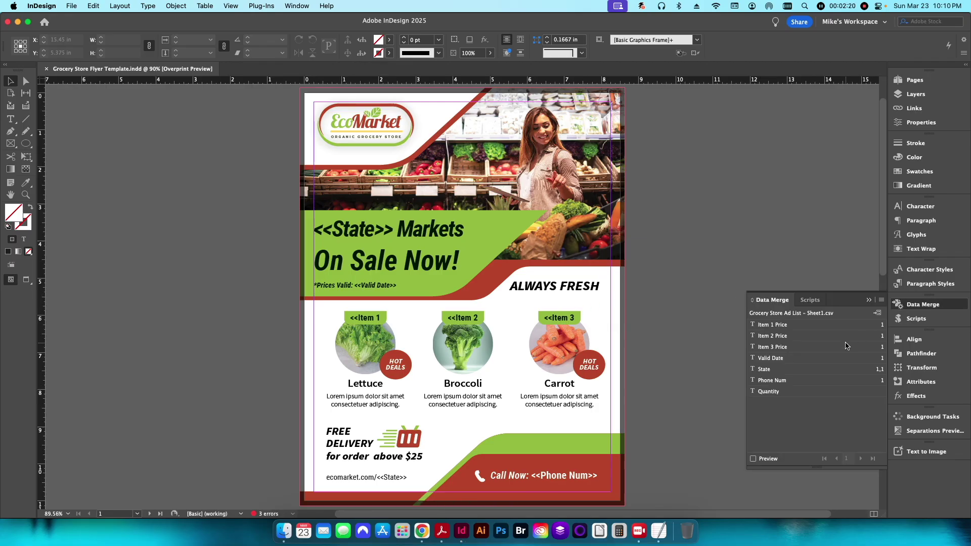
click(882, 299)
click(829, 328)
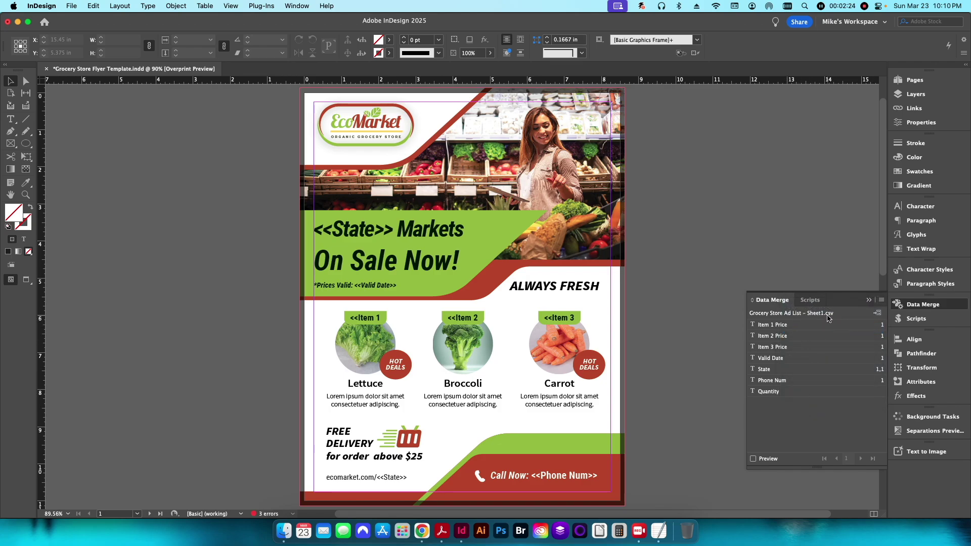
Preview merged records from Alabama onward, return to the first, then turn Preview off.
click(753, 458)
click(409, 238)
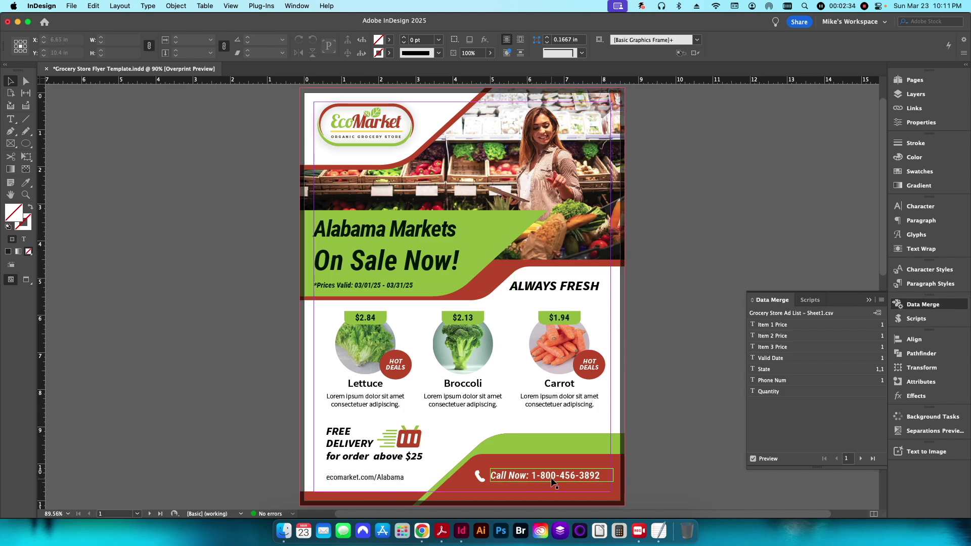
click(862, 459)
click(862, 459)
click(861, 458)
click(862, 459)
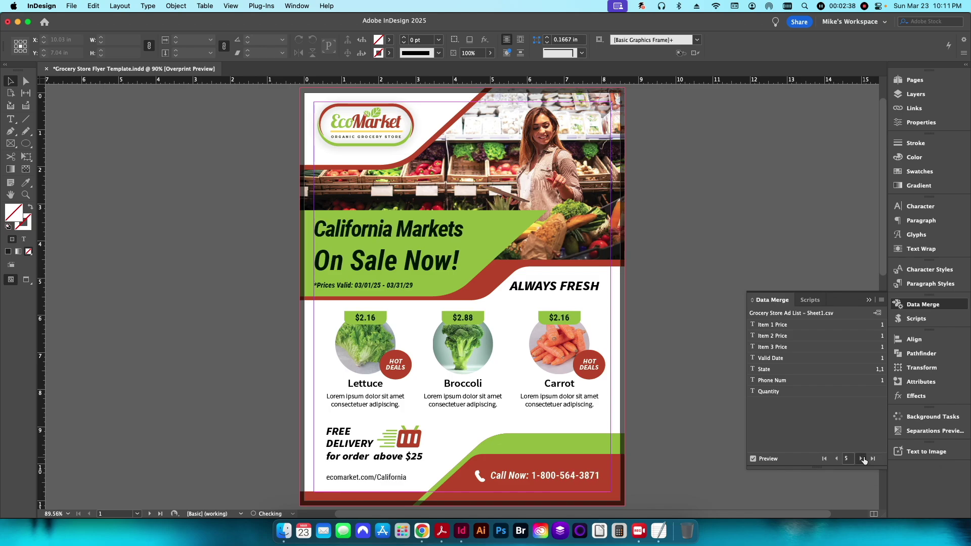
click(862, 459)
click(862, 458)
click(862, 459)
click(824, 458)
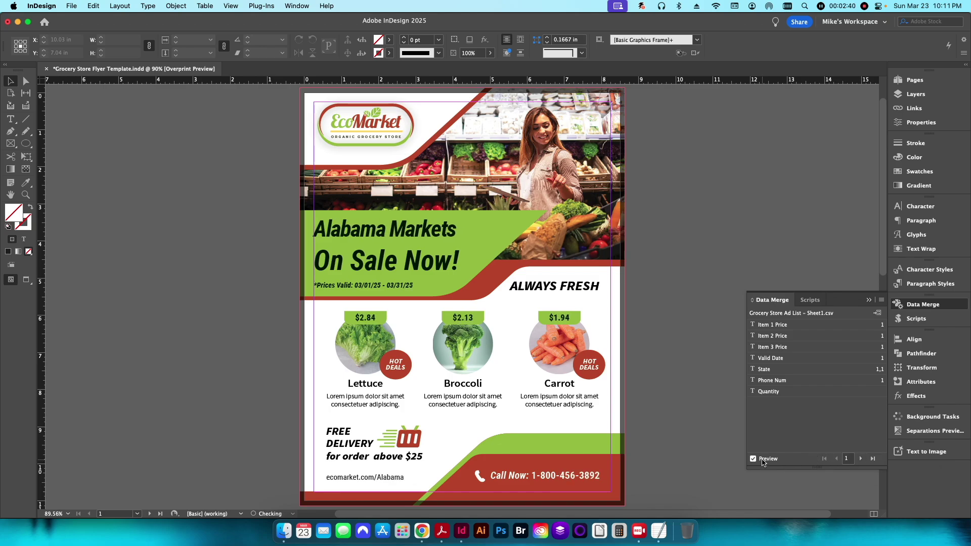
click(763, 460)
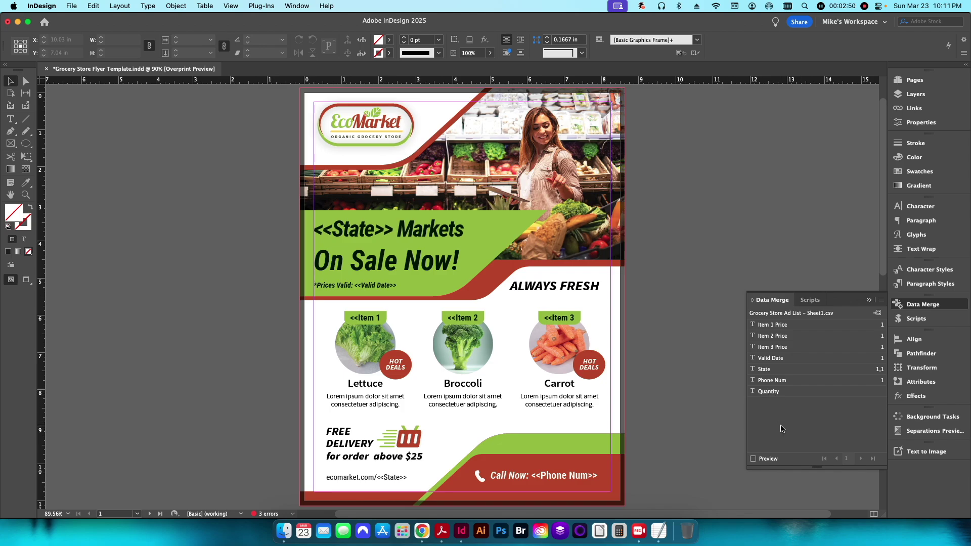
Add a new layer named File Name.
click(899, 97)
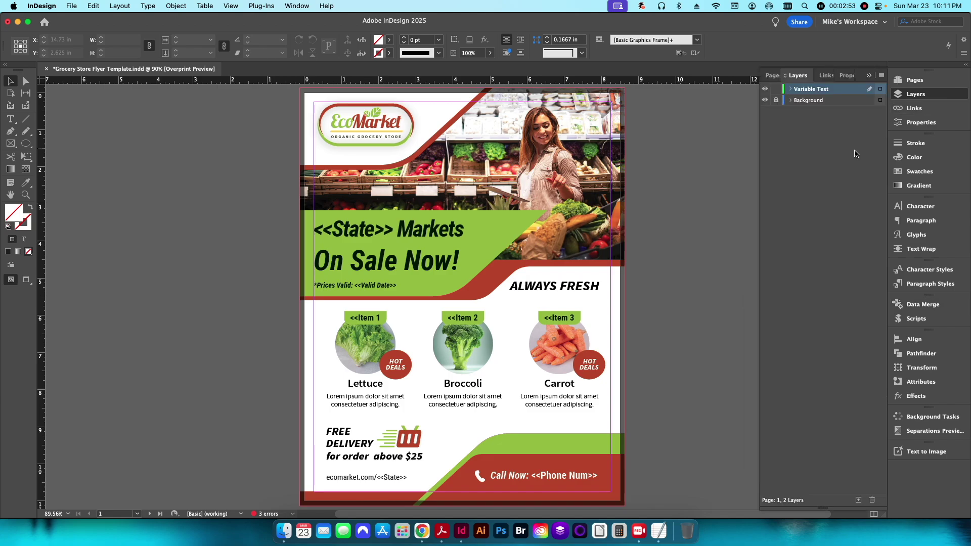
click(855, 502)
double_click(803, 89)
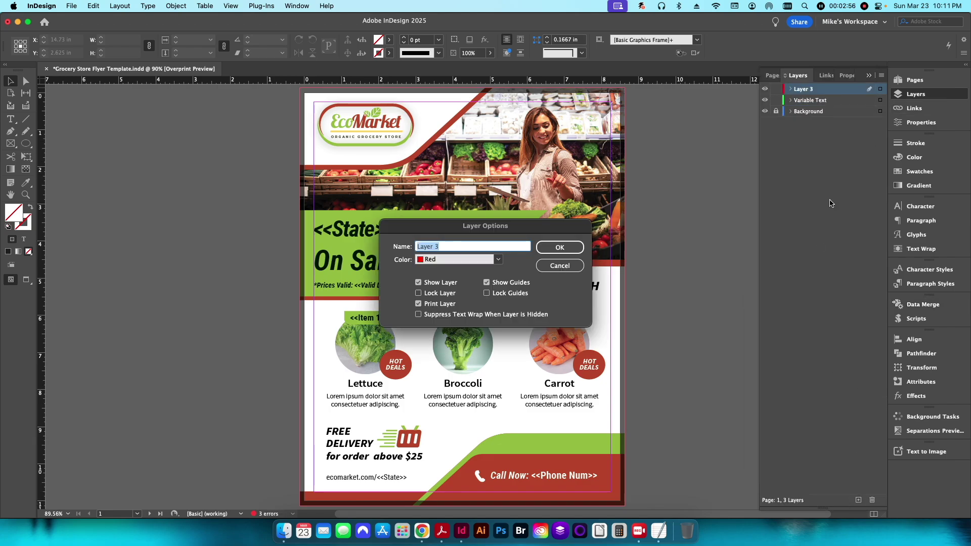
text(File Name)
key(Return)
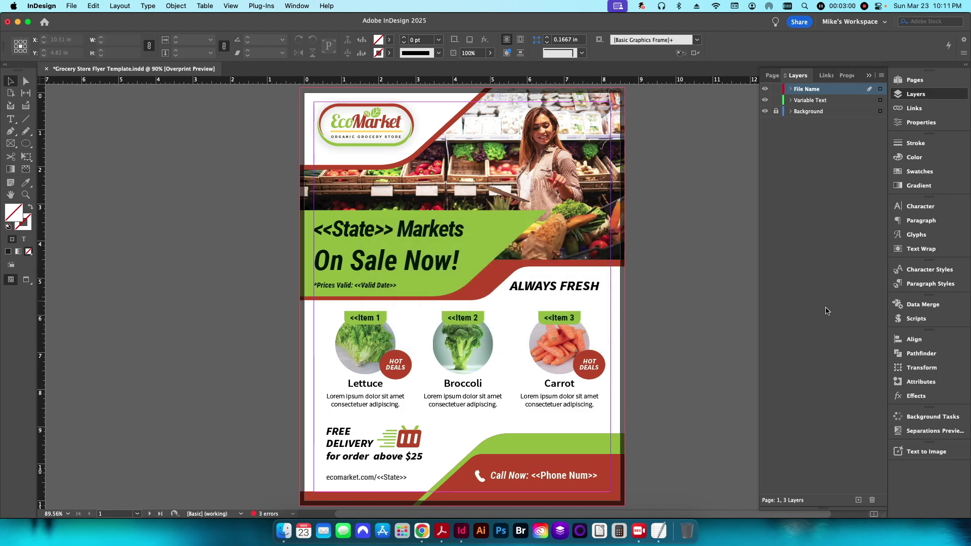
Place a <<Quantity>>_<<State>> text frame at the page's top-left corner.
click(921, 305)
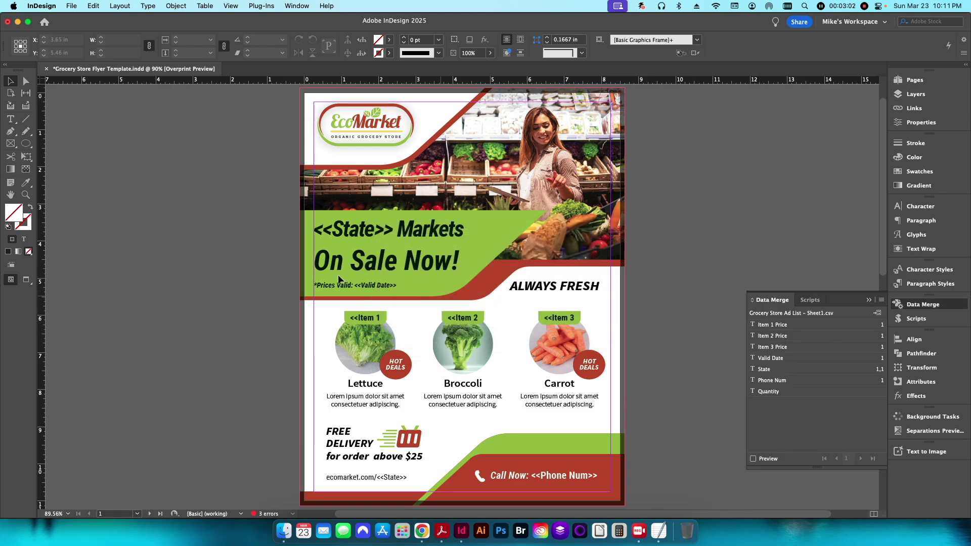
key(t)
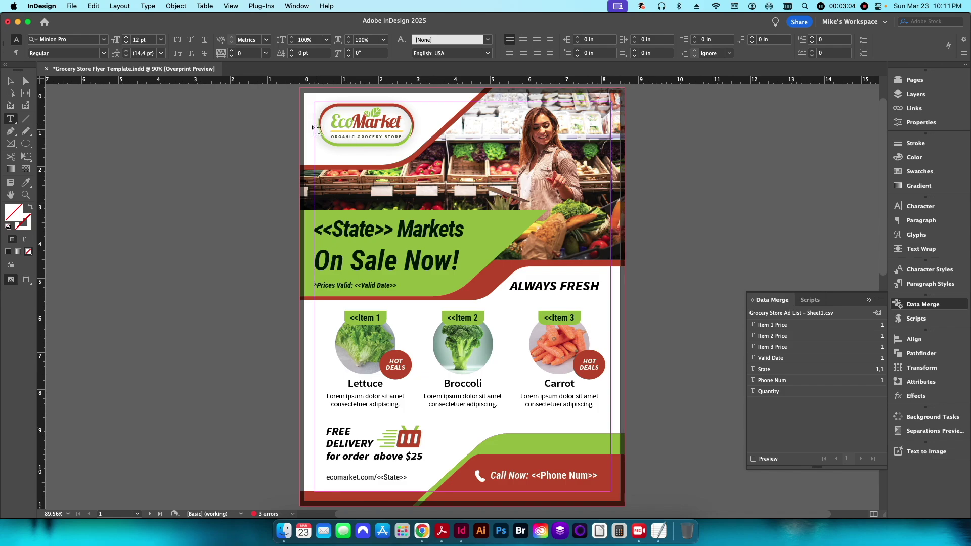
drag(310, 126, 446, 243)
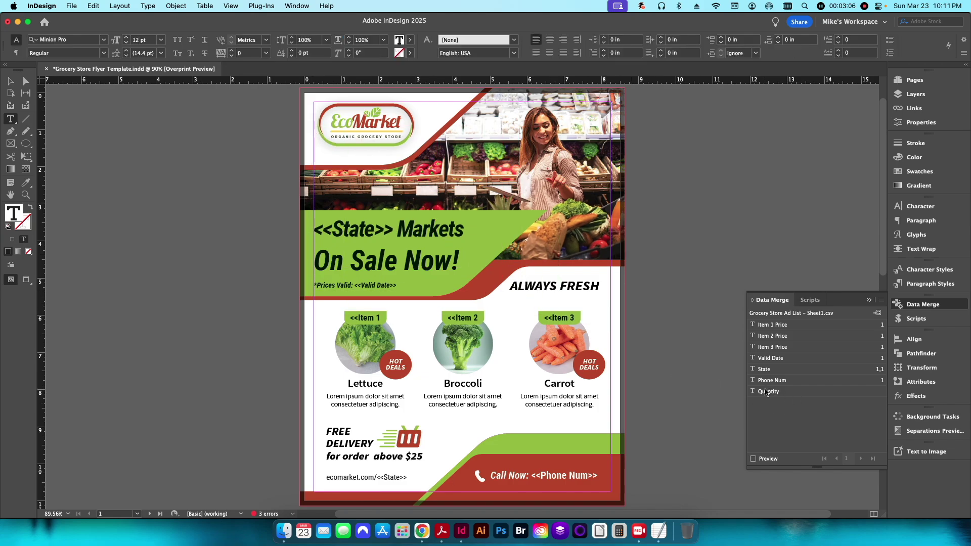
click(767, 392)
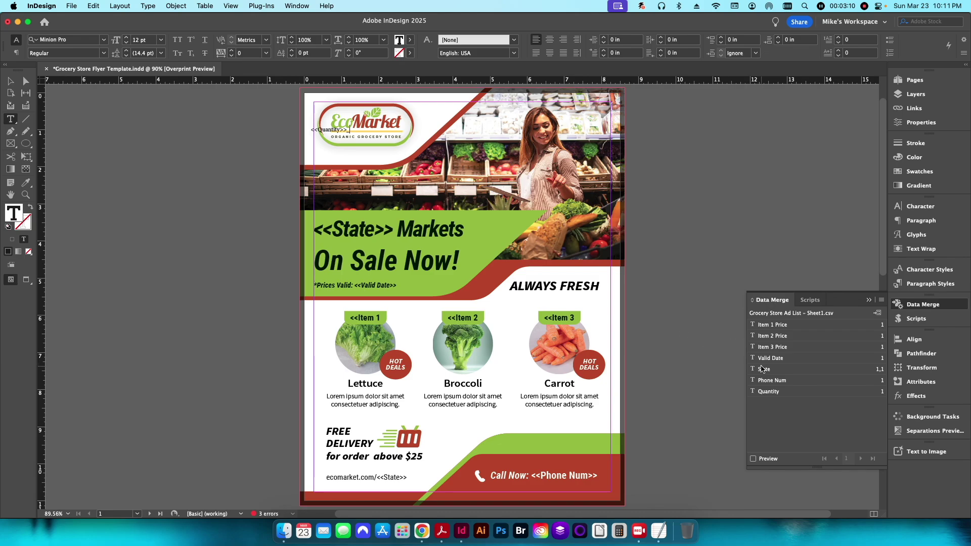
click(758, 368)
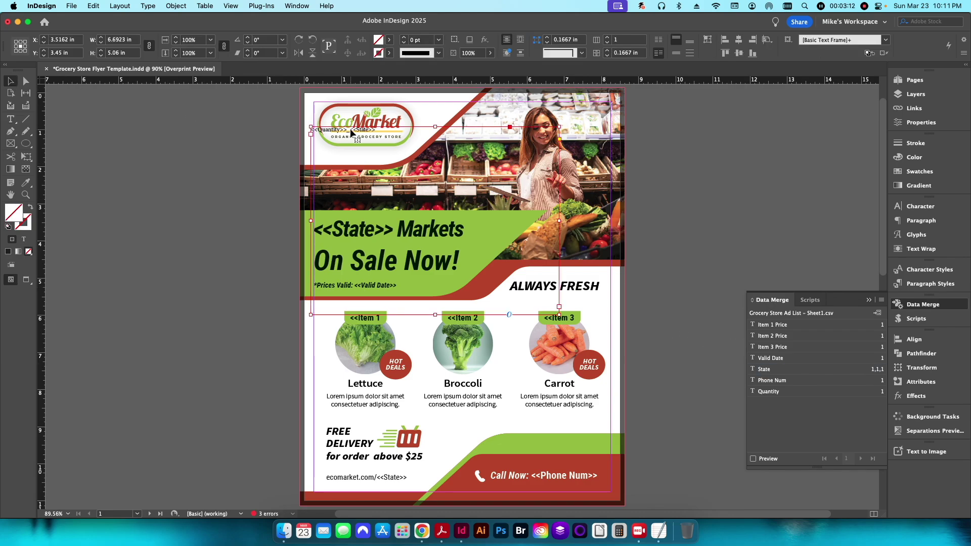
drag(351, 133, 344, 99)
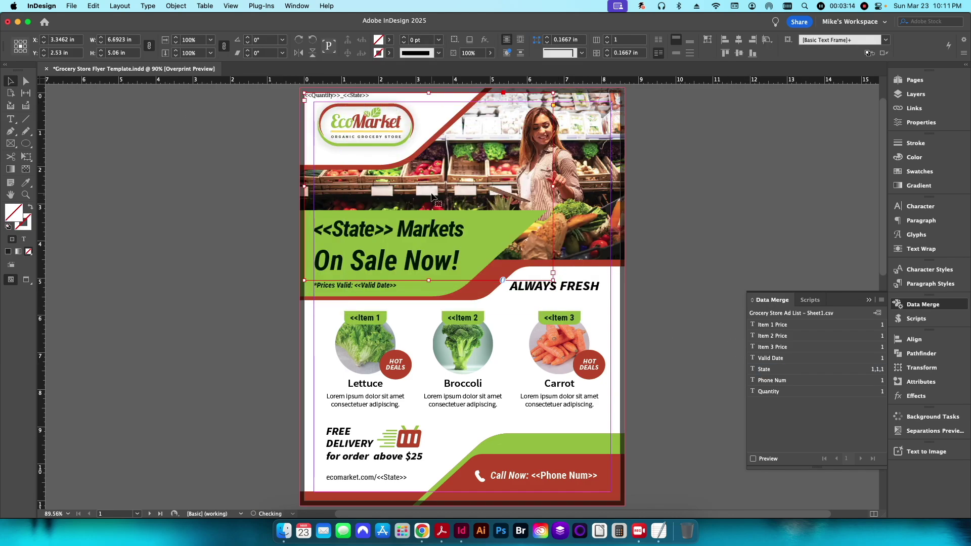
click(740, 457)
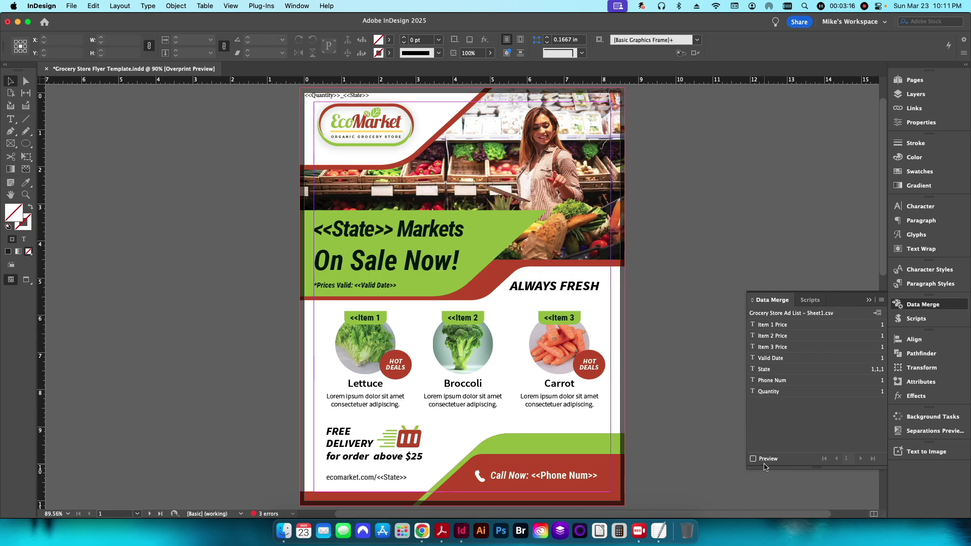
Preview records Alaska, Arizona and onward, return to the first, then hide Preview.
click(764, 460)
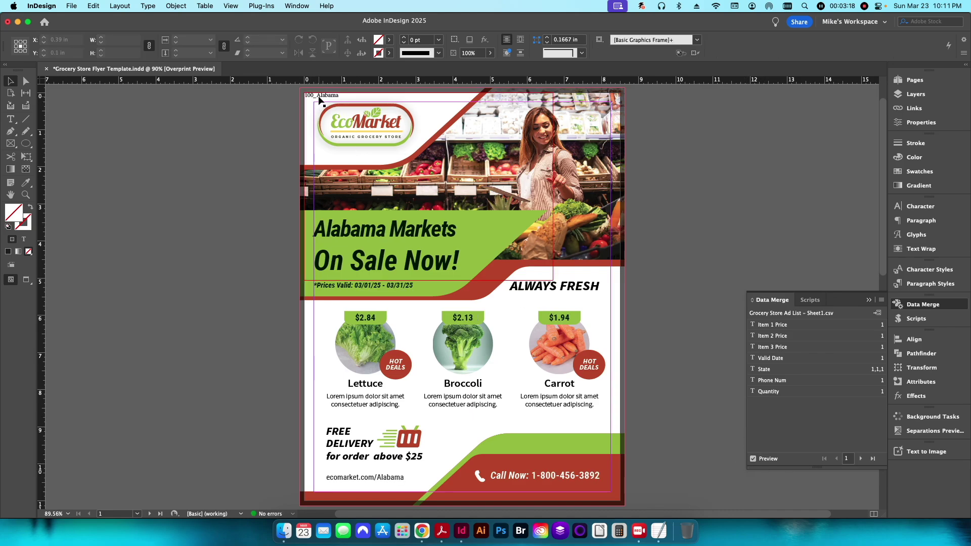
click(861, 458)
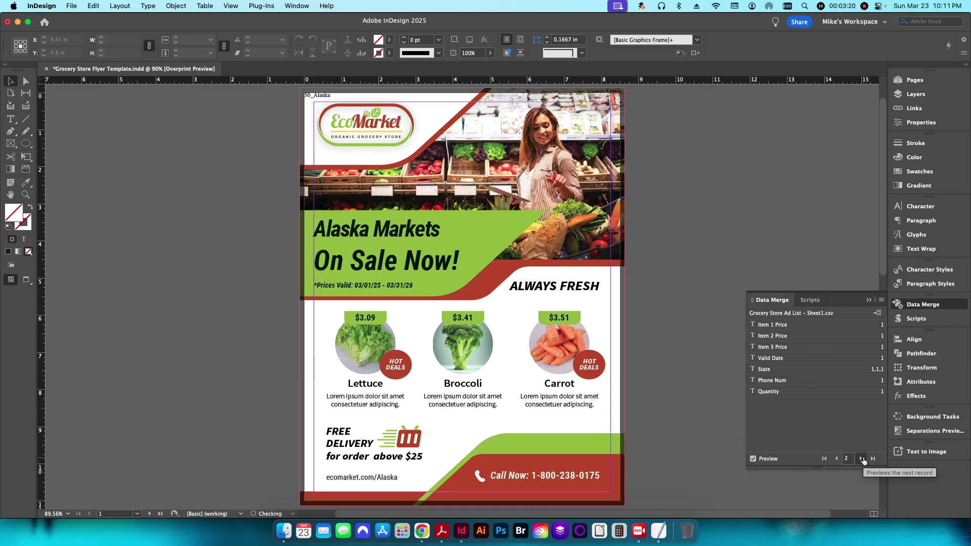
click(861, 458)
click(862, 458)
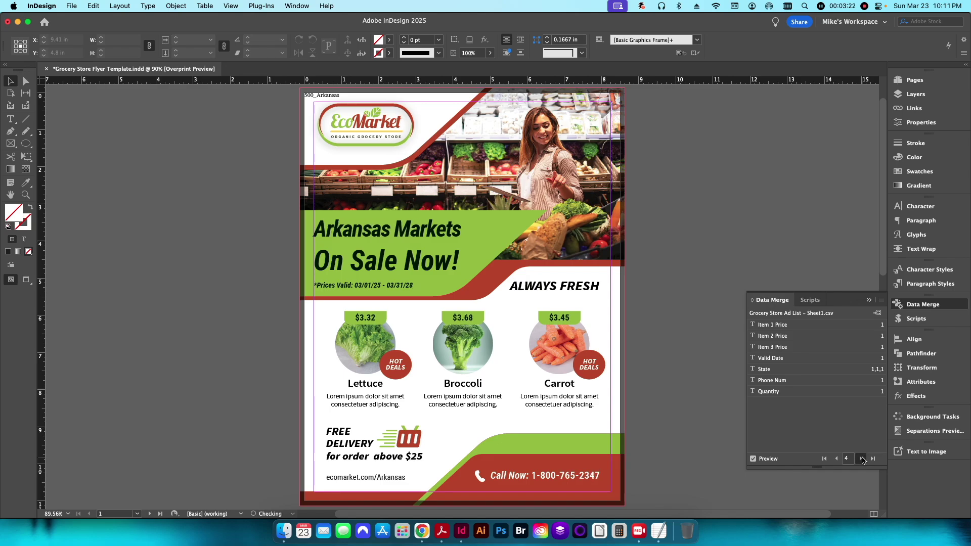
click(861, 458)
click(862, 458)
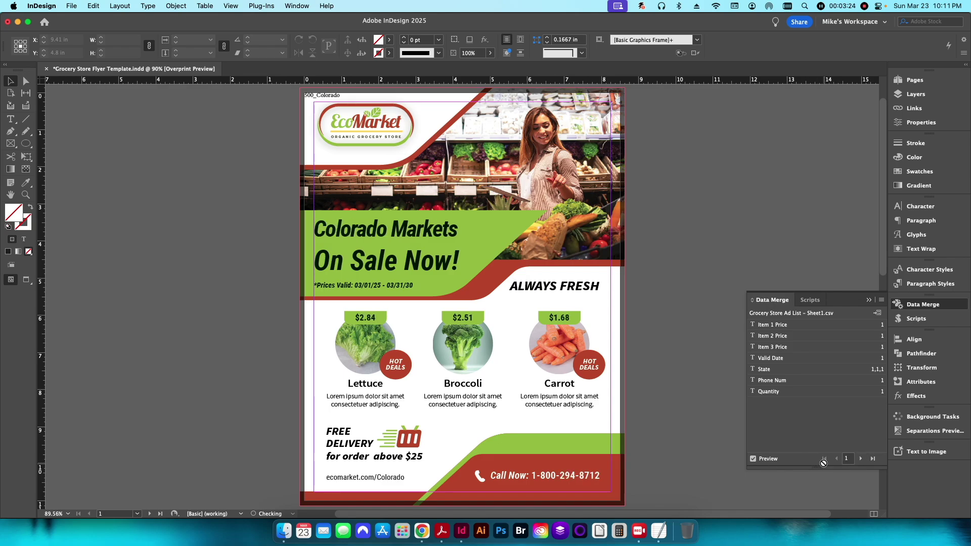
click(824, 458)
click(753, 459)
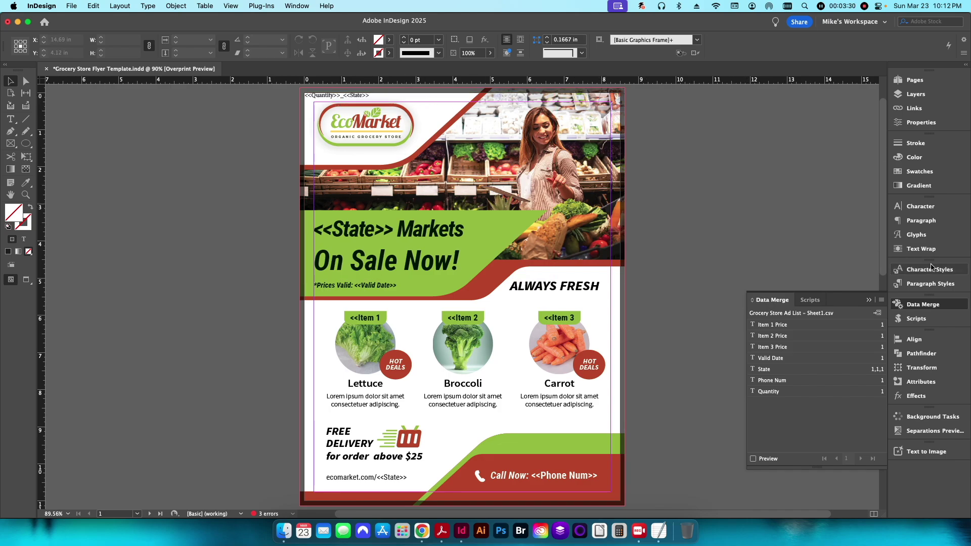
Create a new paragraph style named File Name.
click(931, 289)
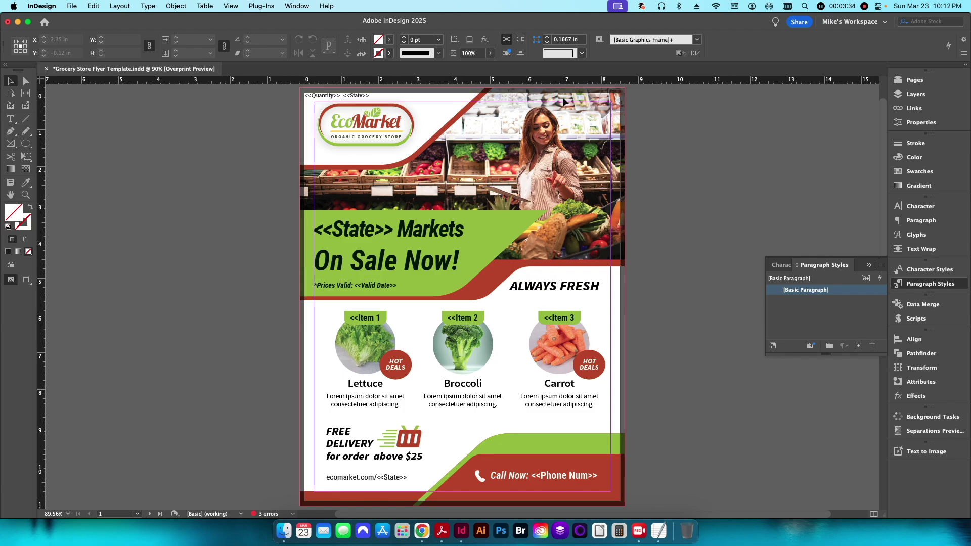
click(857, 346)
double_click(810, 302)
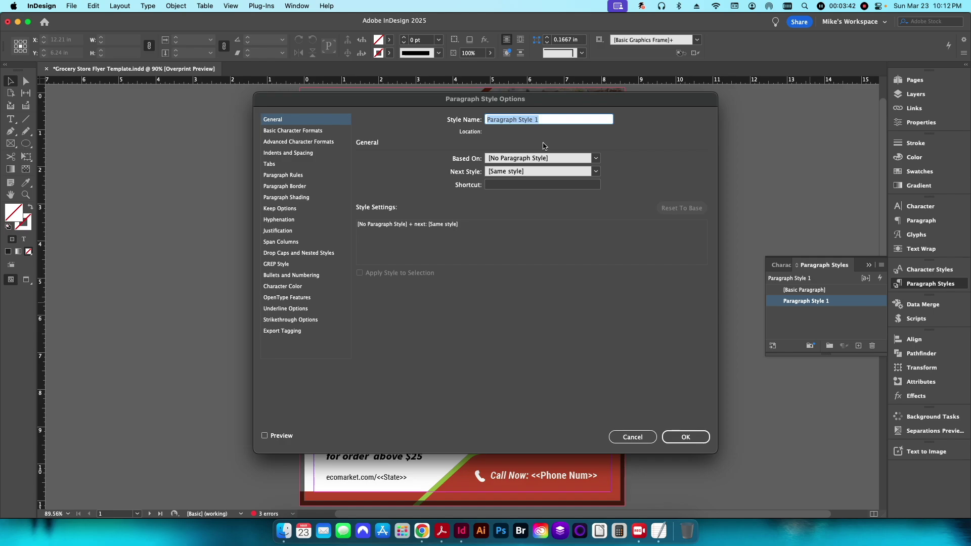
text(File Name)
click(685, 437)
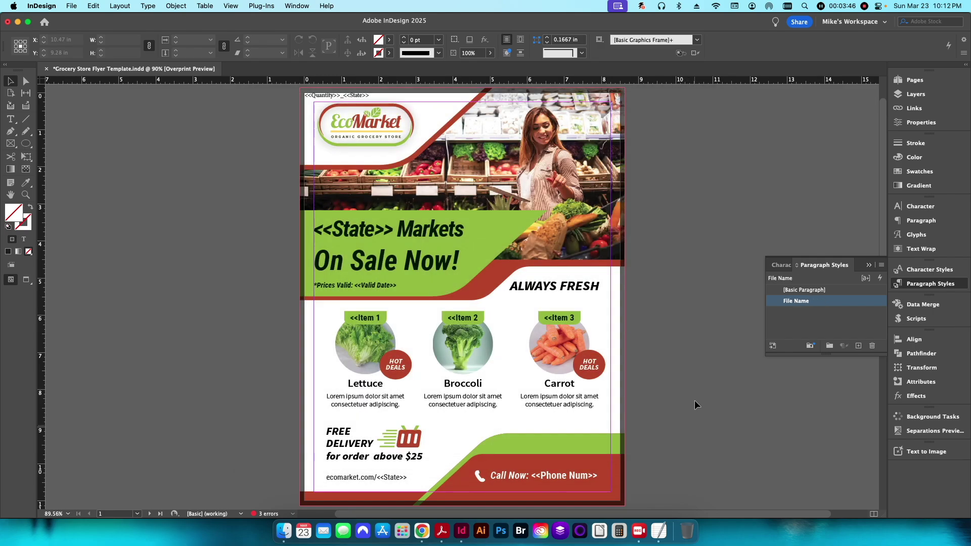
Apply the File Name style to the <<Quantity>>_<<State>> line at the top.
click(373, 97)
triple_click(373, 97)
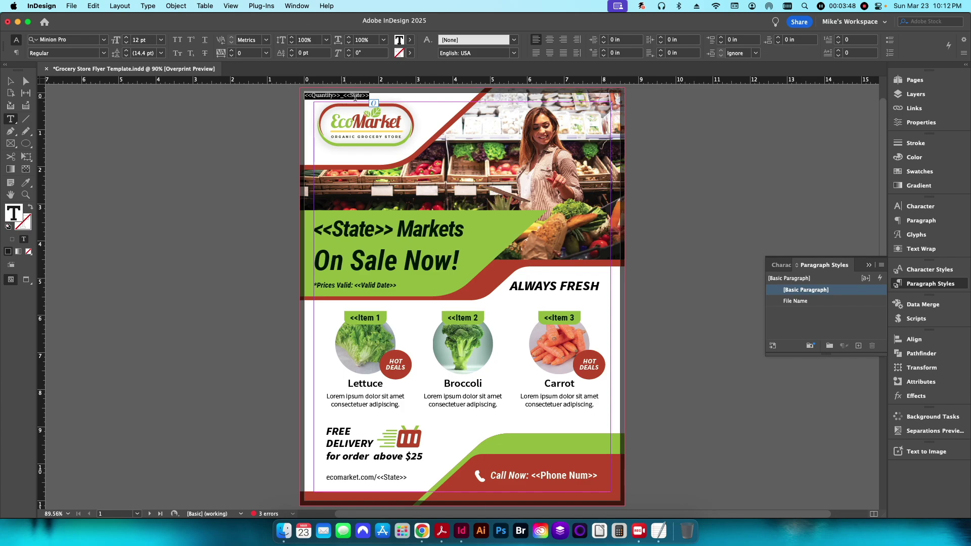
click(792, 304)
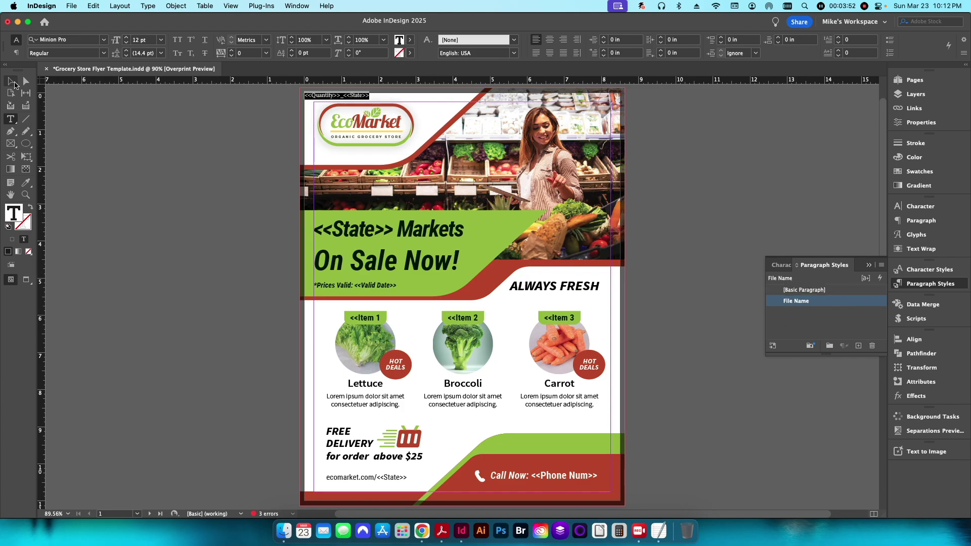
click(10, 81)
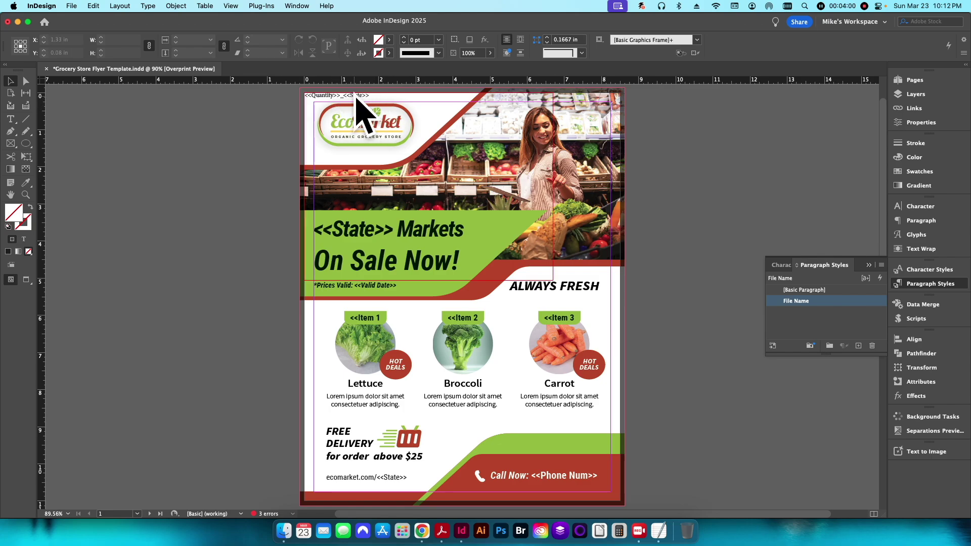
Turn off Print Layer in the File Name layer's options.
click(921, 81)
click(913, 94)
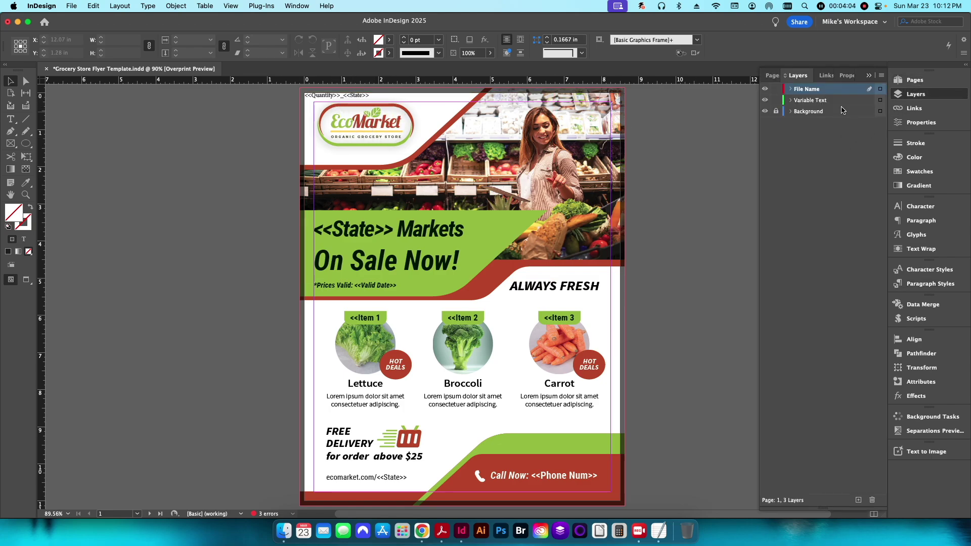
right_click(802, 91)
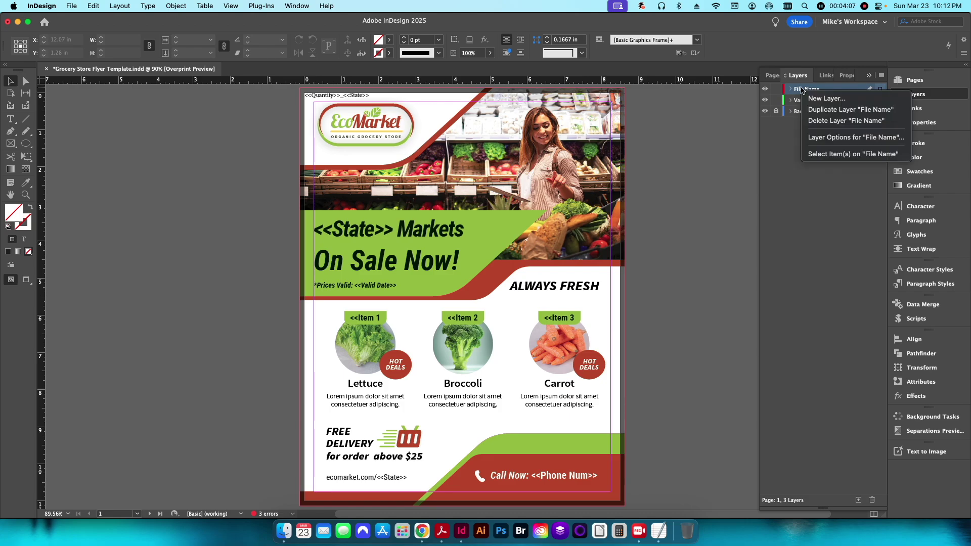
click(831, 138)
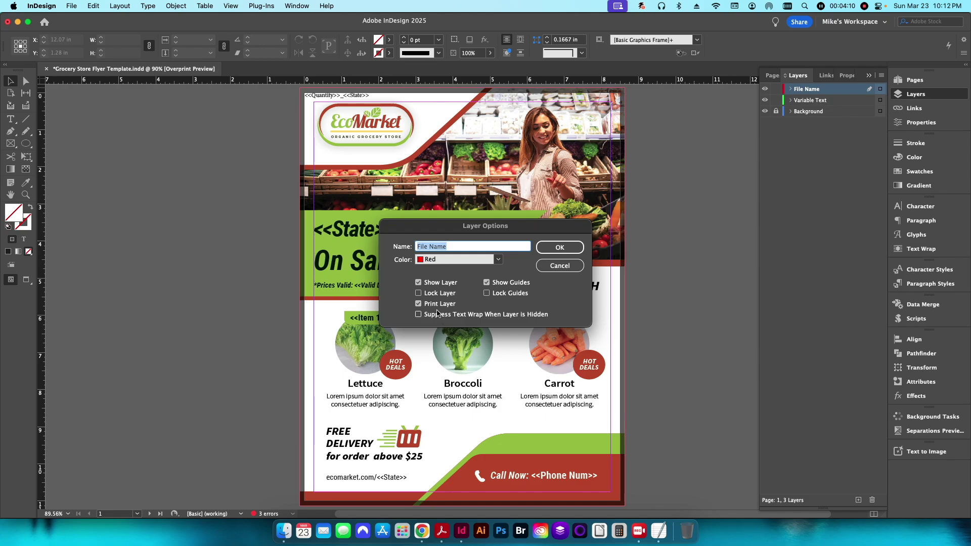
click(435, 306)
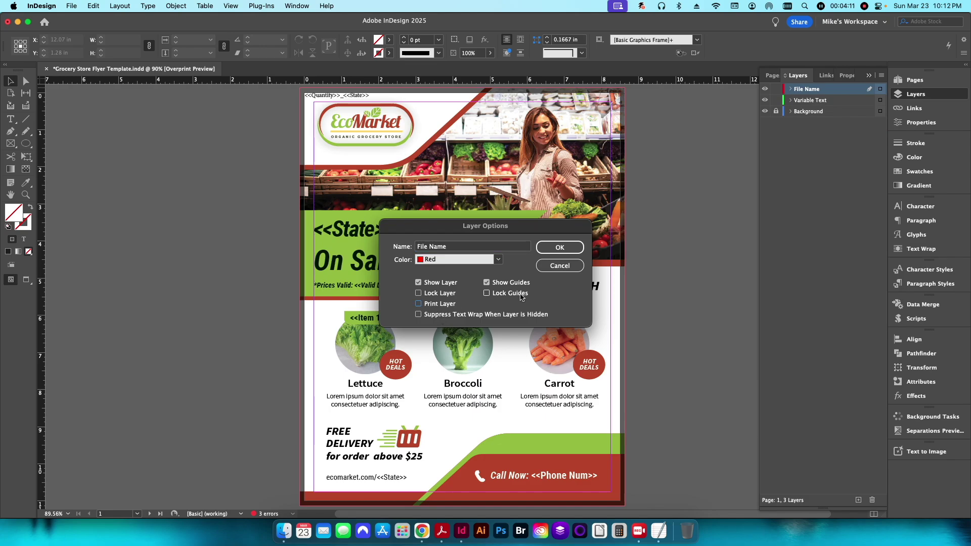
click(539, 250)
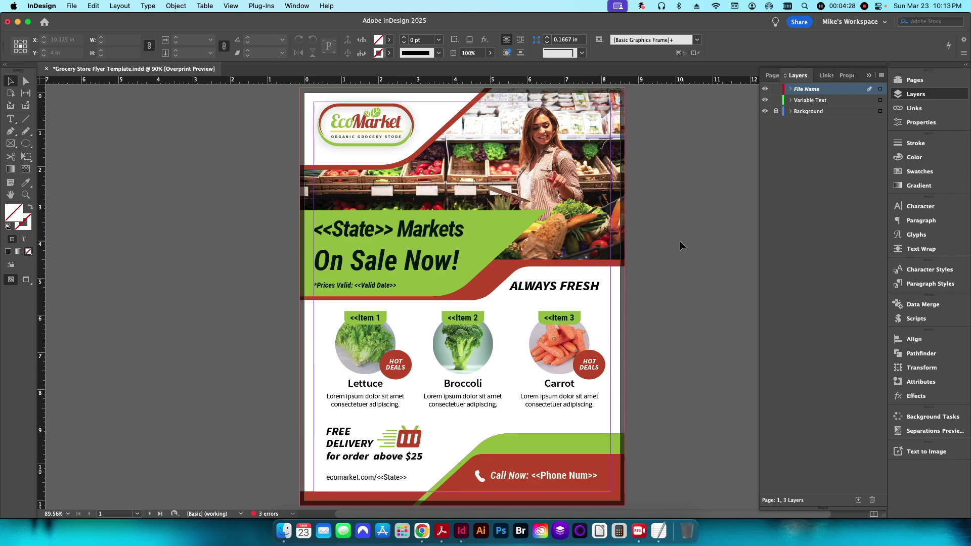
click(917, 305)
Create a merged document of all records, dismissing the overset text report.
click(877, 313)
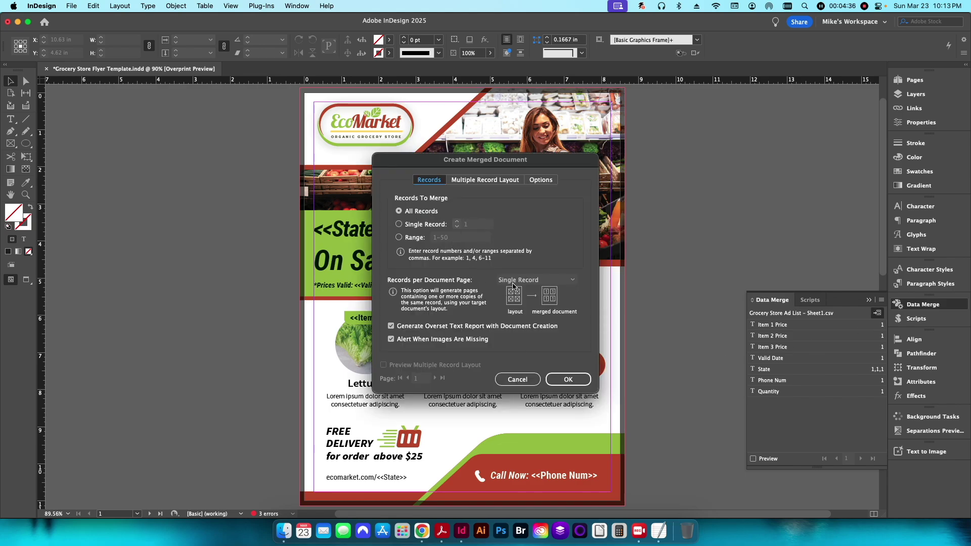
click(568, 378)
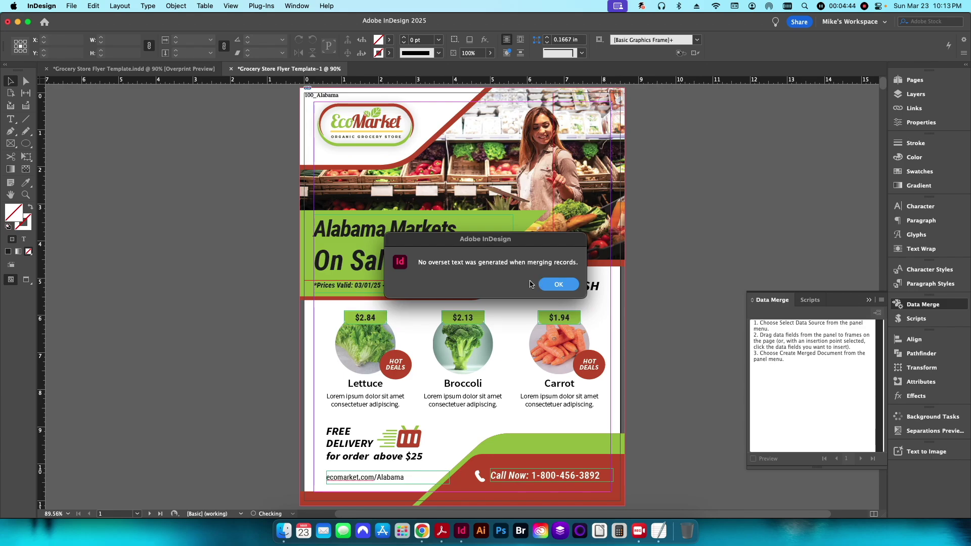
click(557, 285)
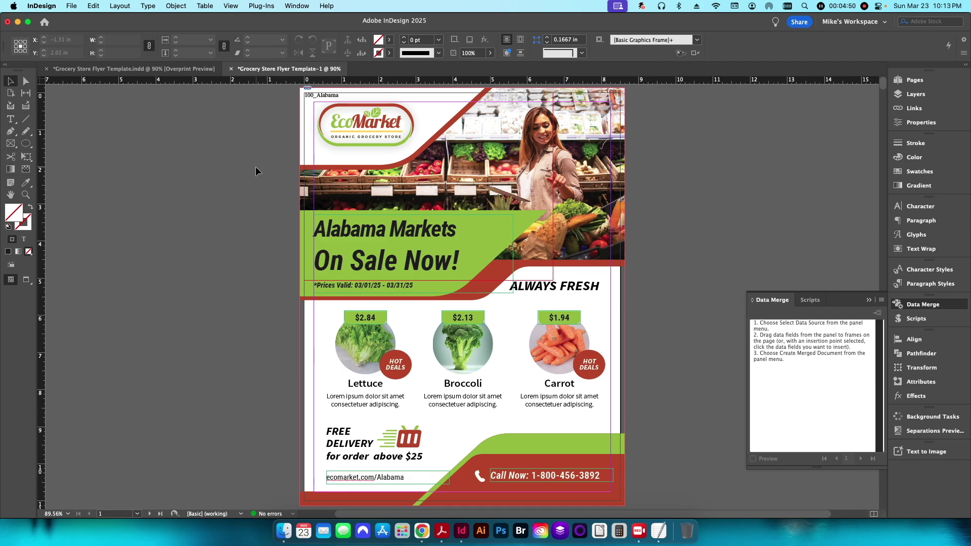
click(137, 514)
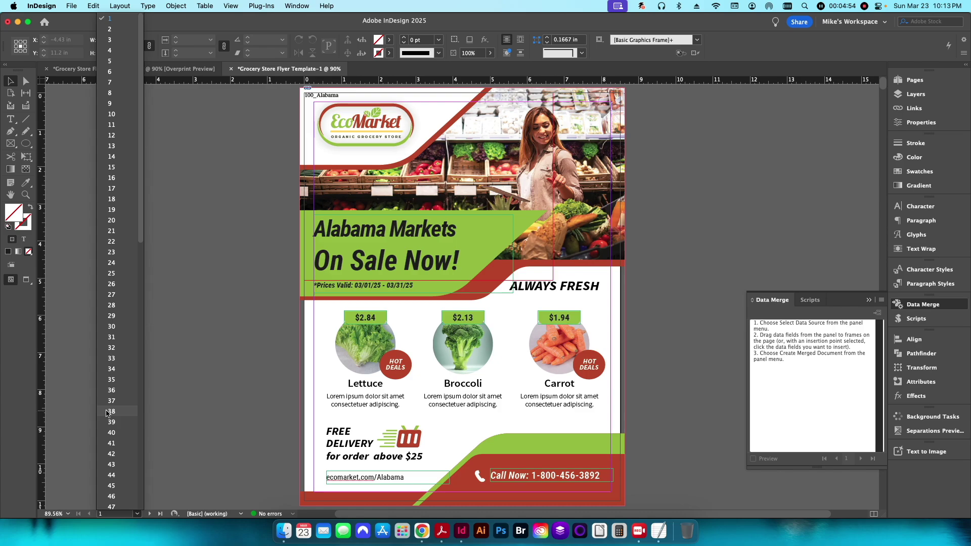
scroll(110, 413, down, 15)
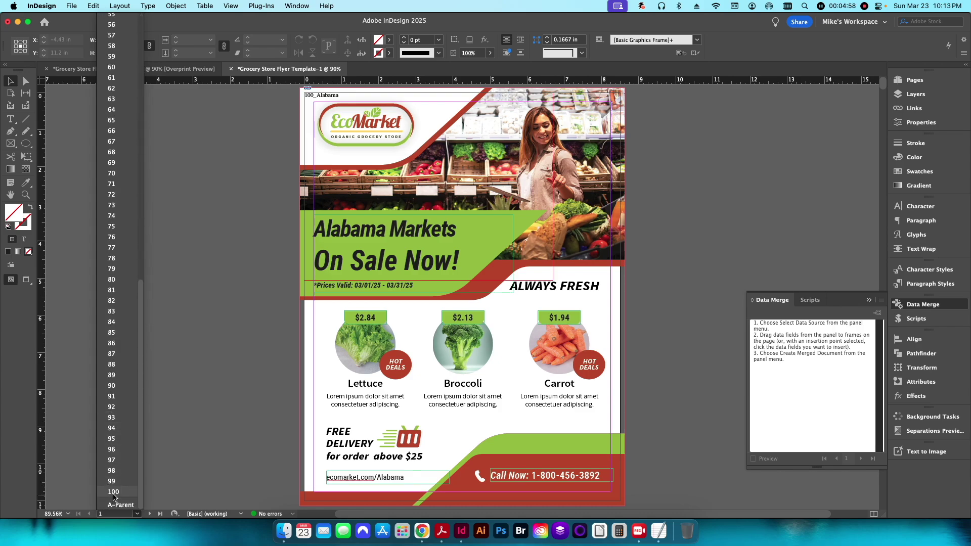
click(230, 397)
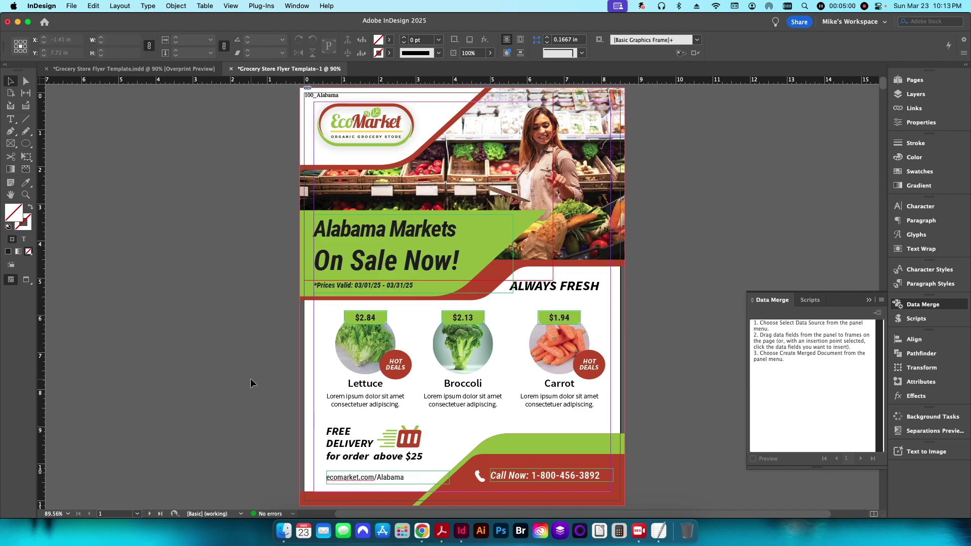
click(150, 514)
click(150, 514)
click(150, 514)
click(149, 514)
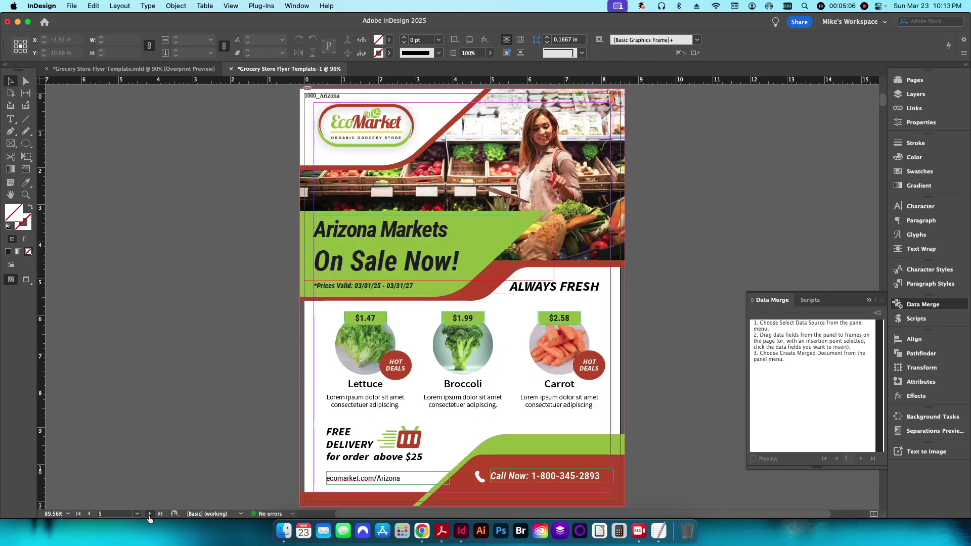
click(150, 514)
click(149, 514)
click(150, 514)
click(149, 514)
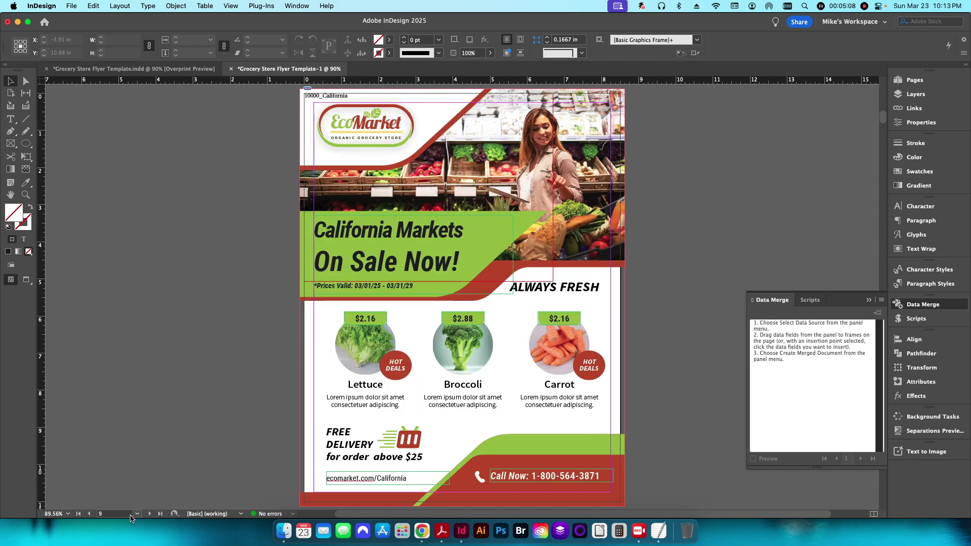
click(79, 513)
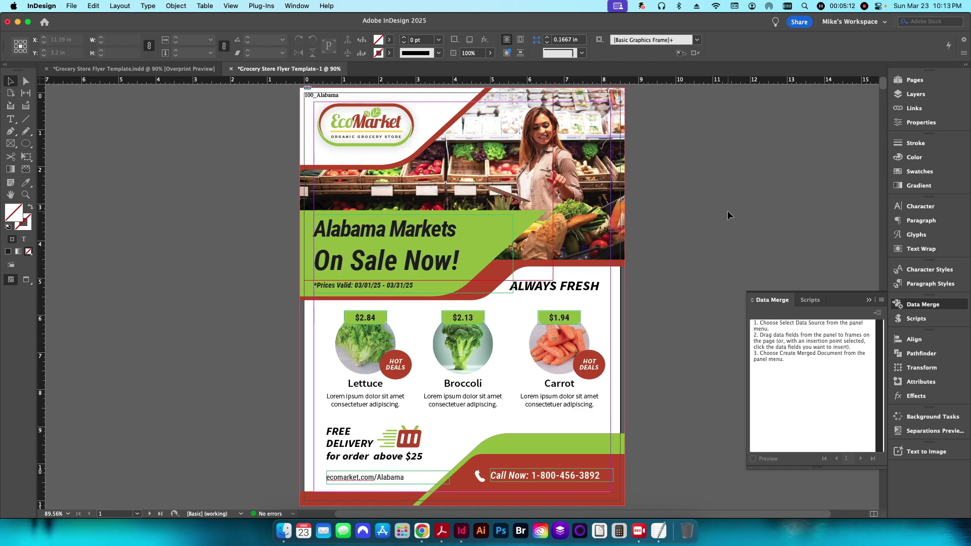
key(w)
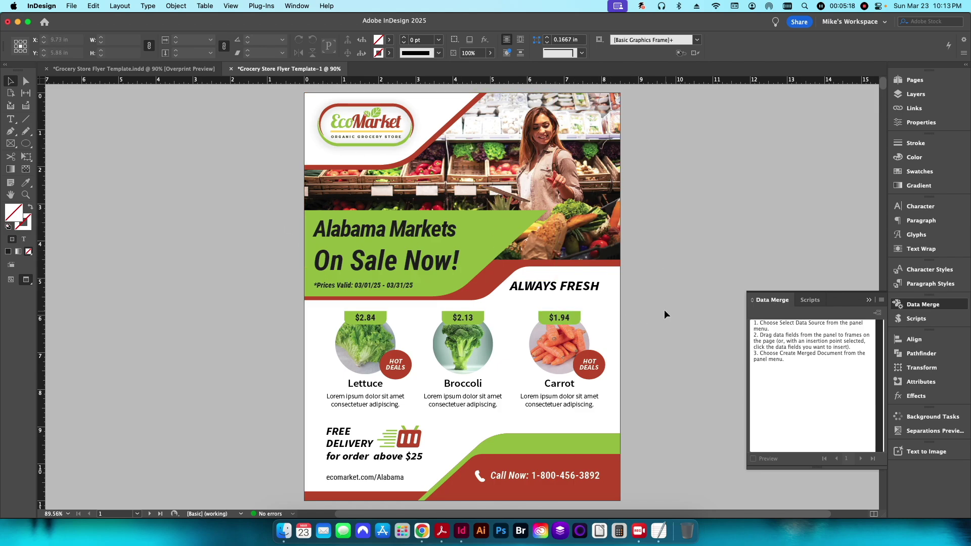
key(w)
key(w)
key(w)
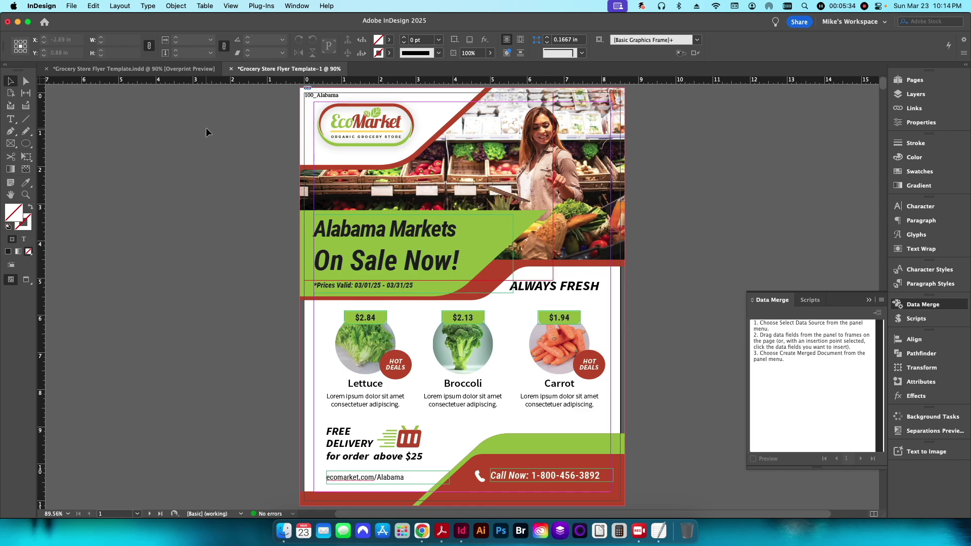
Set up the table of contents with TOC Title style and File Name replacing [Basic Paragraph].
click(117, 6)
click(200, 267)
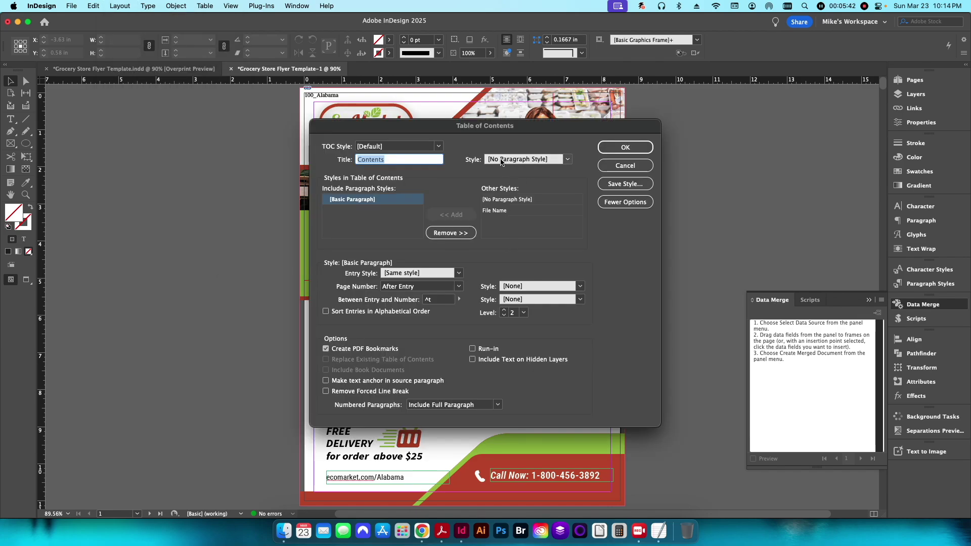
click(500, 161)
click(506, 200)
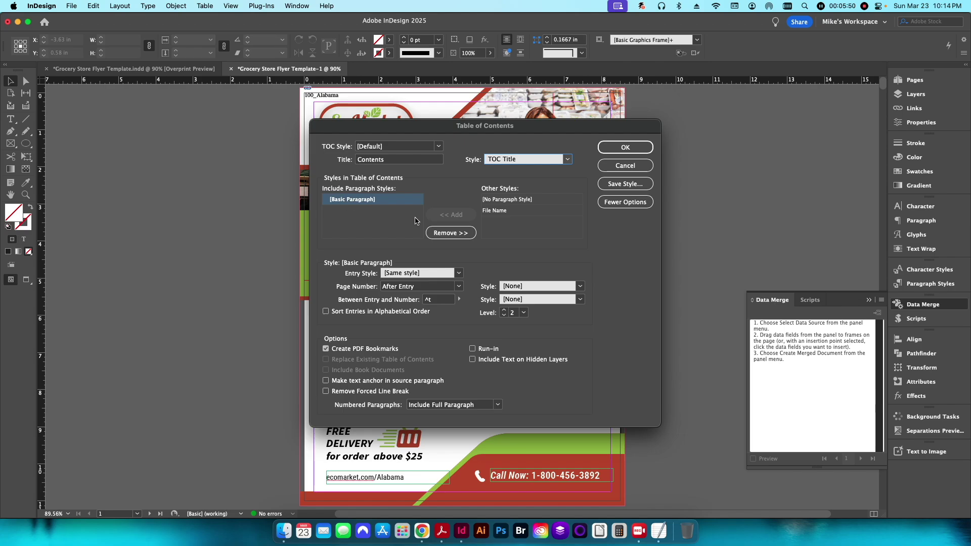
click(438, 233)
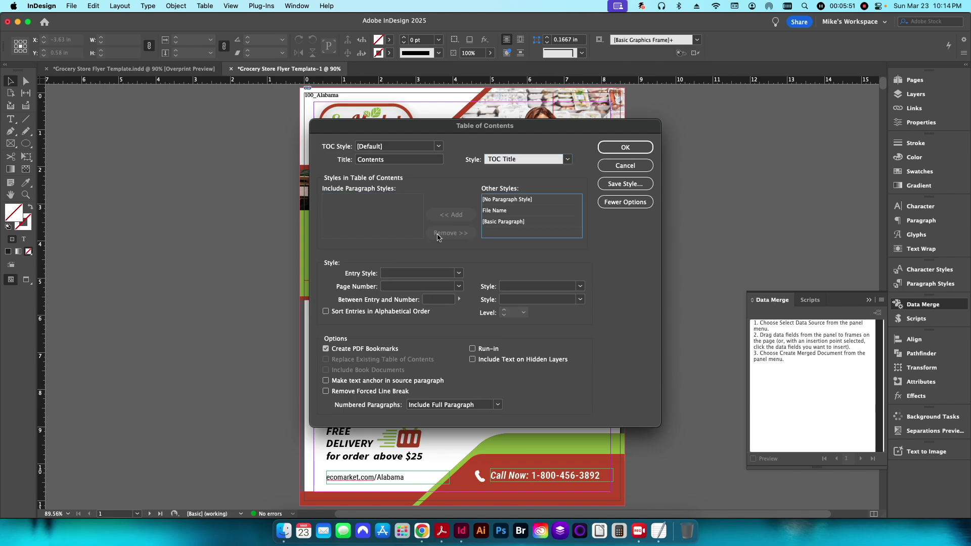
click(497, 214)
click(451, 215)
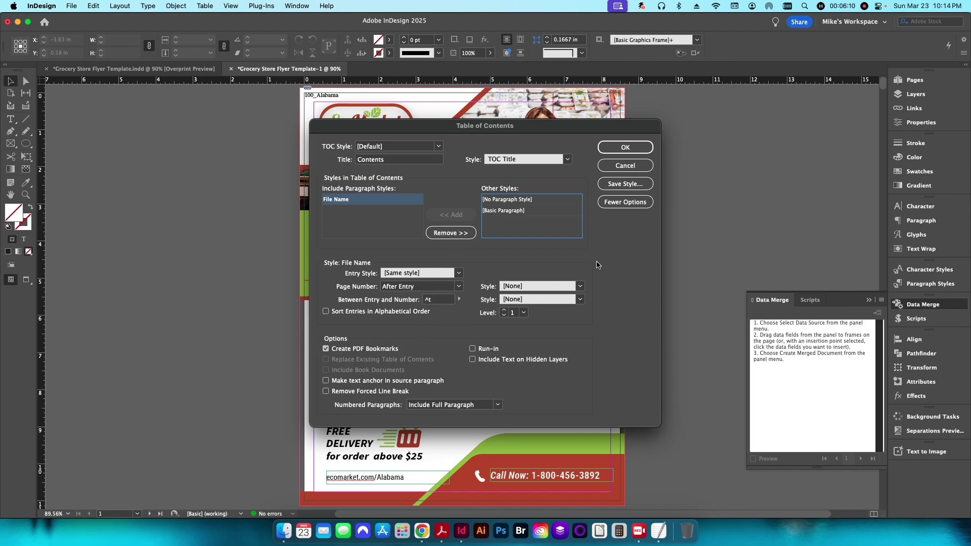
Generate the Contents list and place it to the left of the page.
click(625, 147)
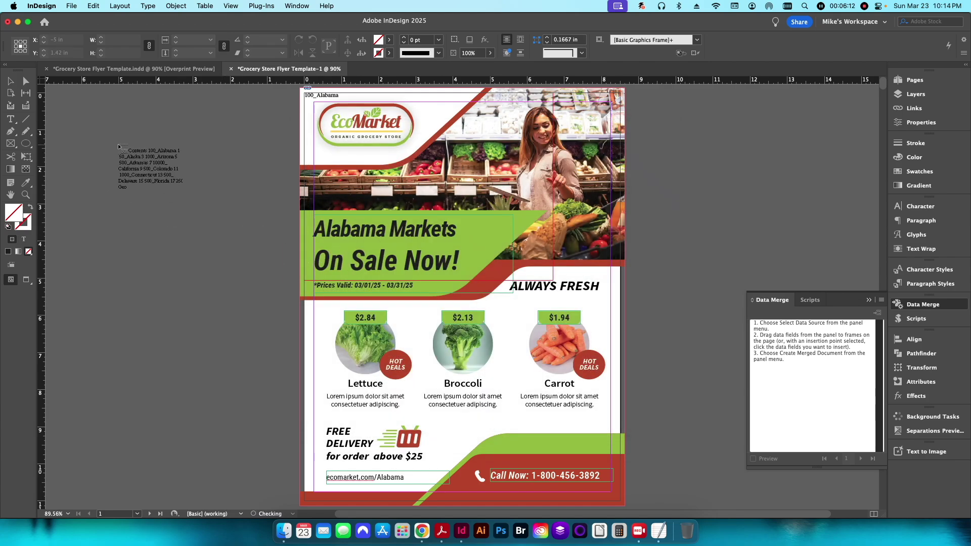
drag(74, 108, 286, 397)
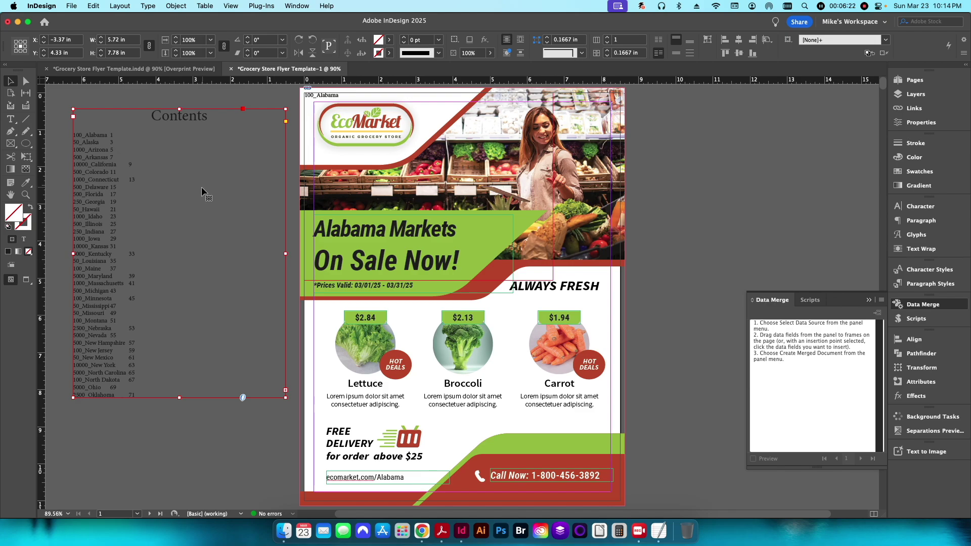
click(244, 92)
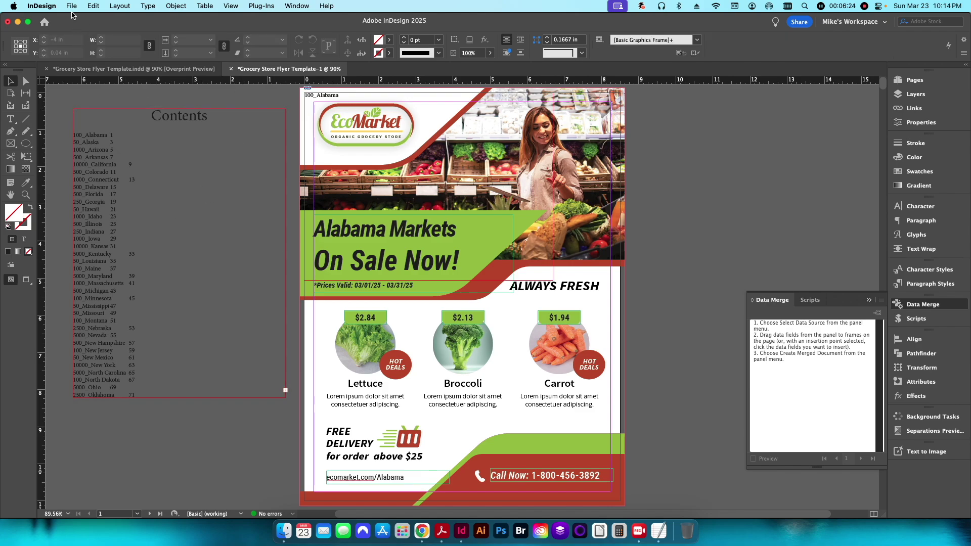
Export as Grocery Store Flyer.pdf into the Data Merge Static Variable Pages folder.
click(71, 6)
click(79, 226)
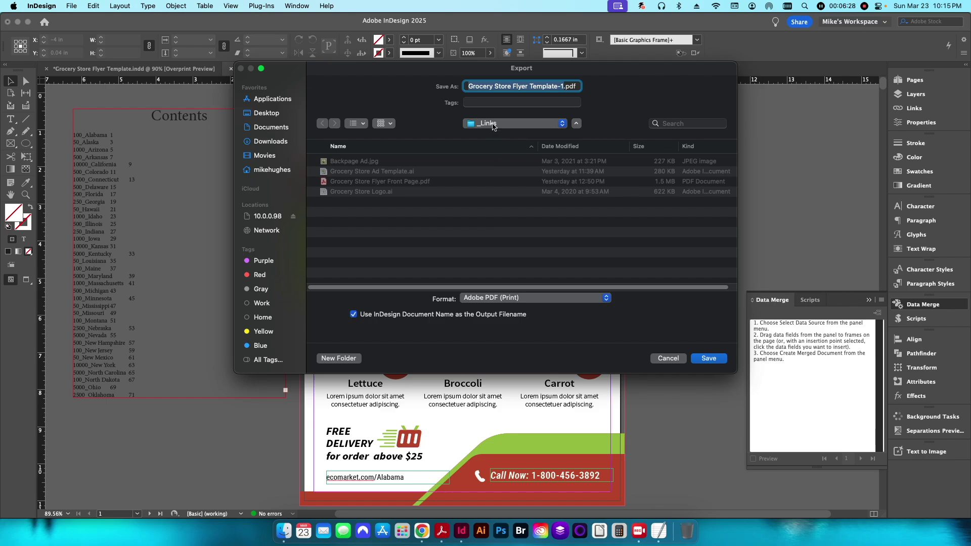
click(514, 123)
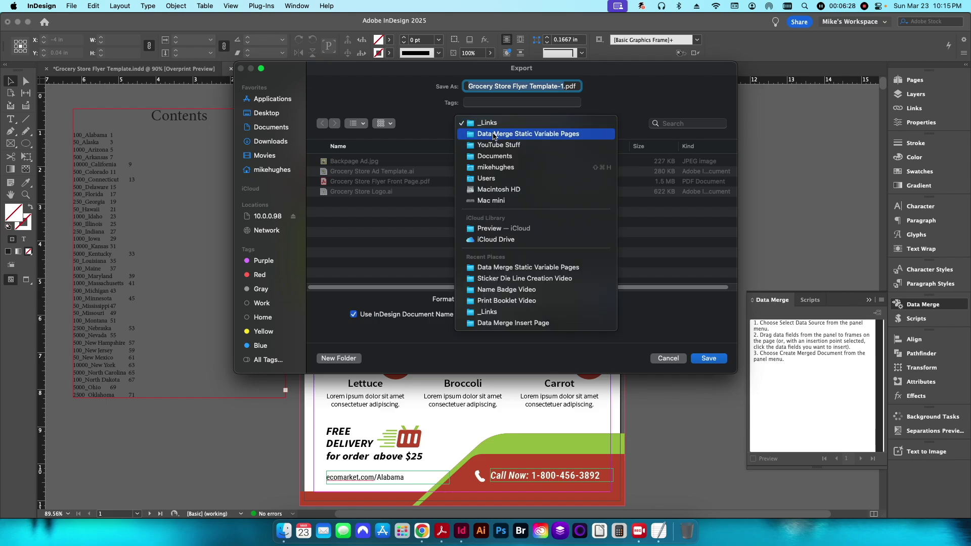
click(511, 135)
text(Grocery S)
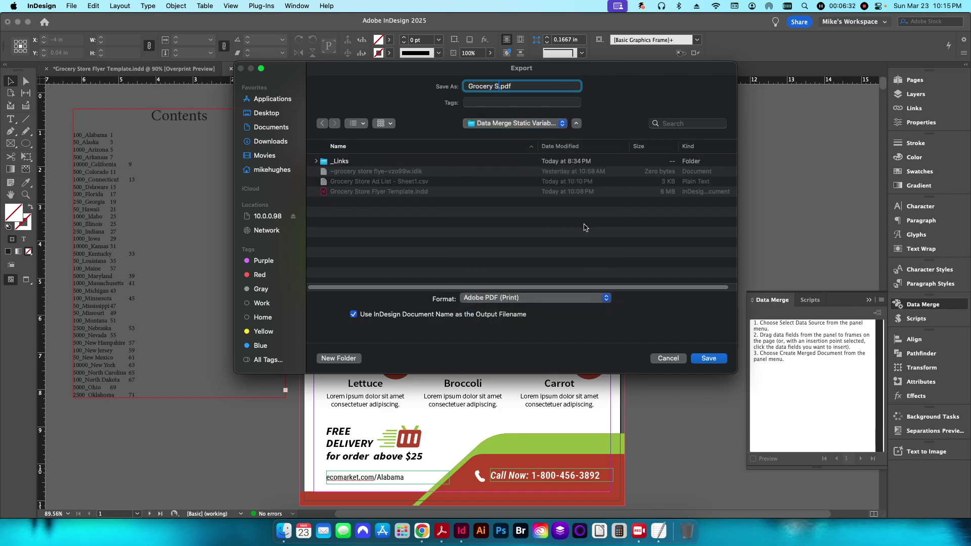
text(ore Flyer)
click(708, 358)
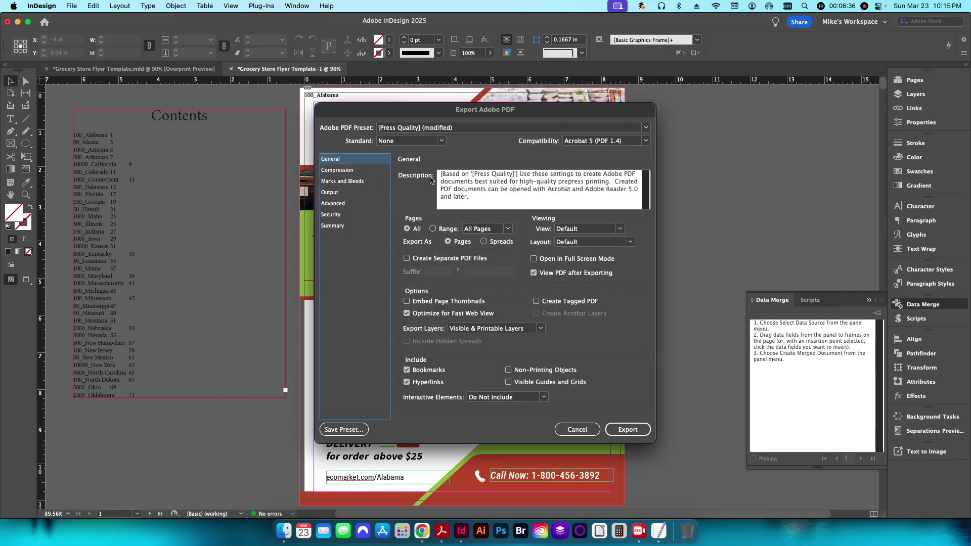
Export using [Press Quality] with document bleed settings and bookmarks included.
click(430, 128)
click(404, 180)
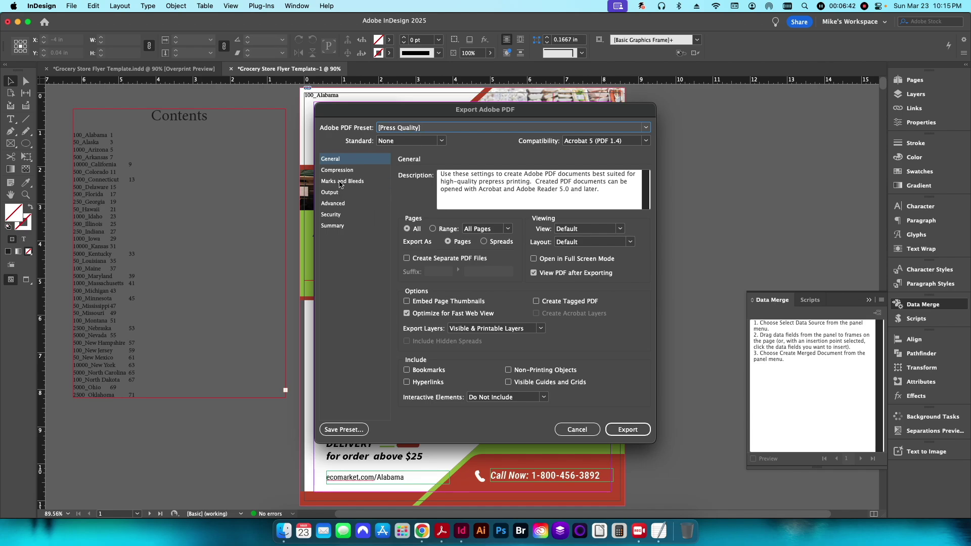
click(340, 182)
click(433, 279)
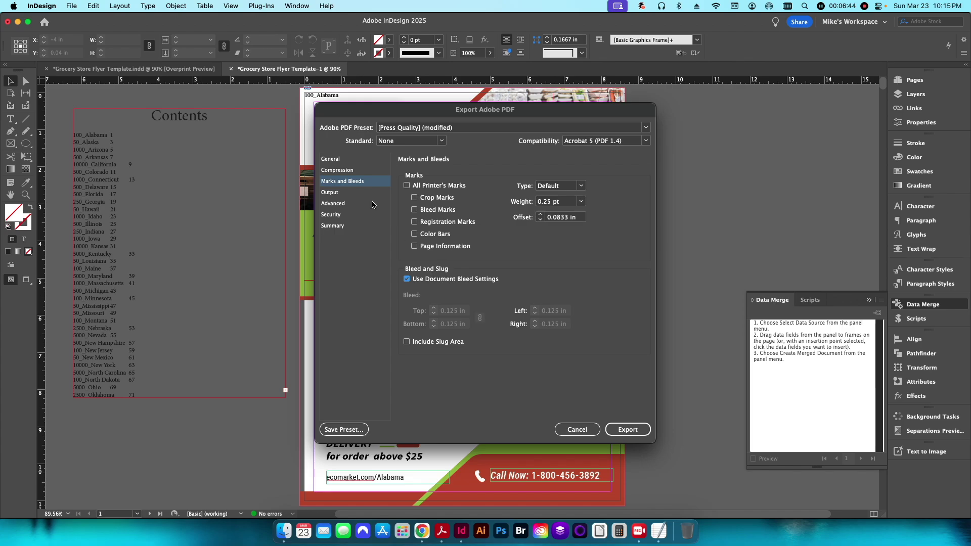
click(337, 159)
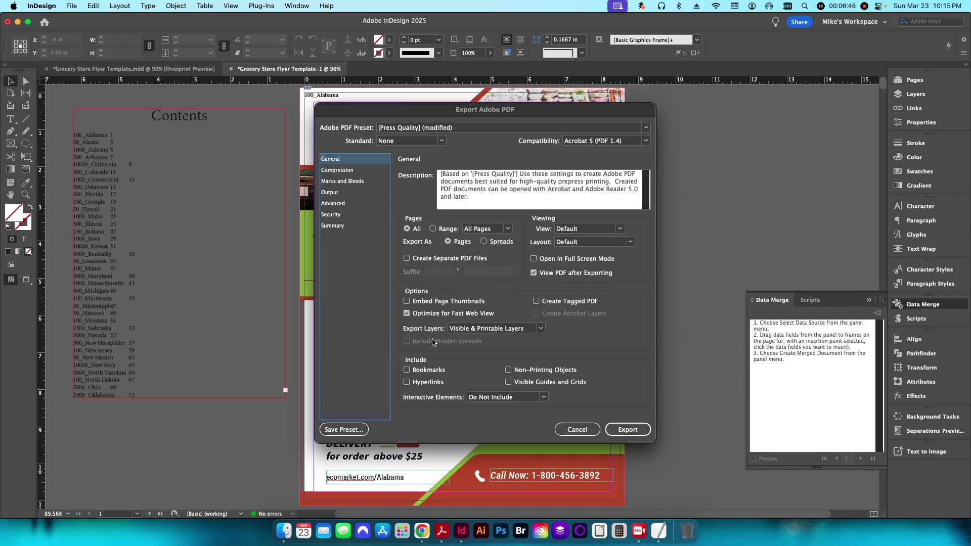
click(422, 370)
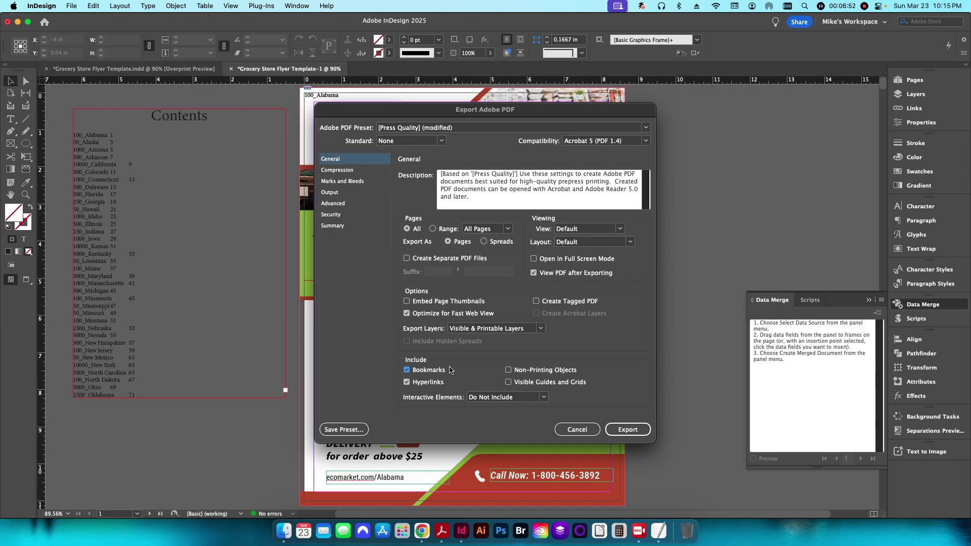
click(627, 429)
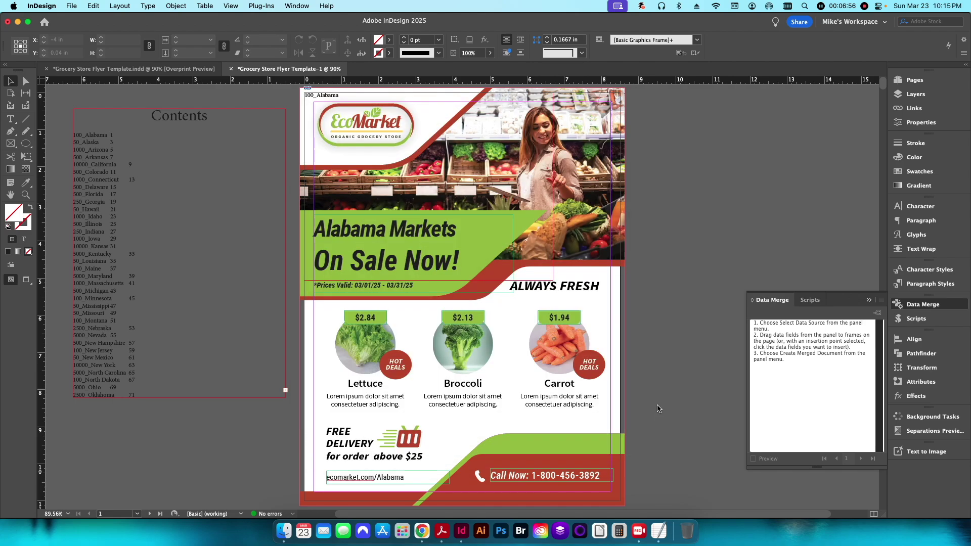
click(918, 420)
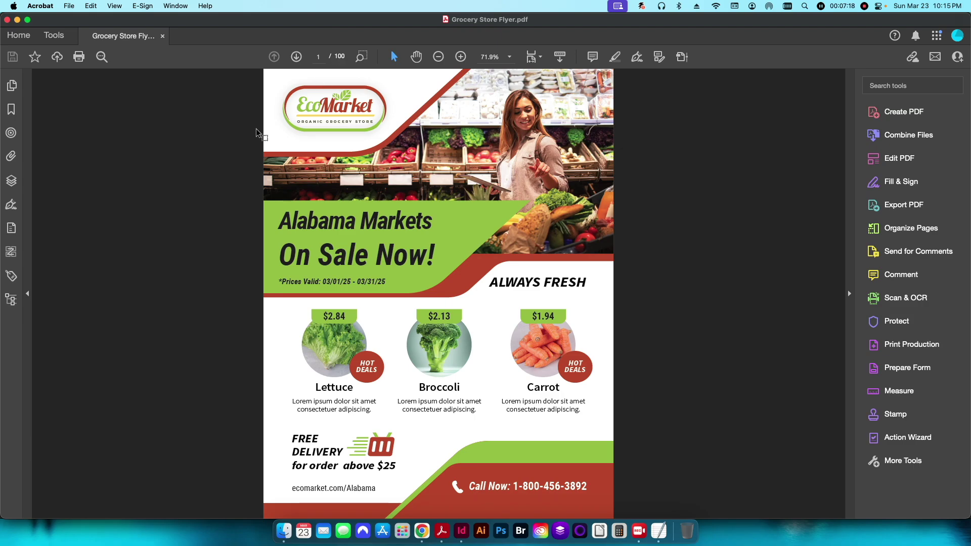
scroll(234, 194, down, 5)
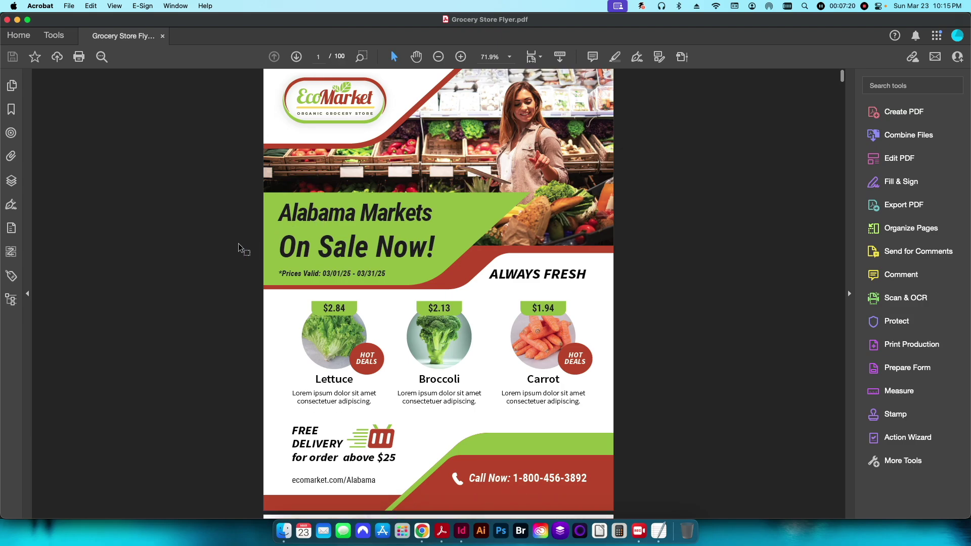
scroll(241, 249, down, 15)
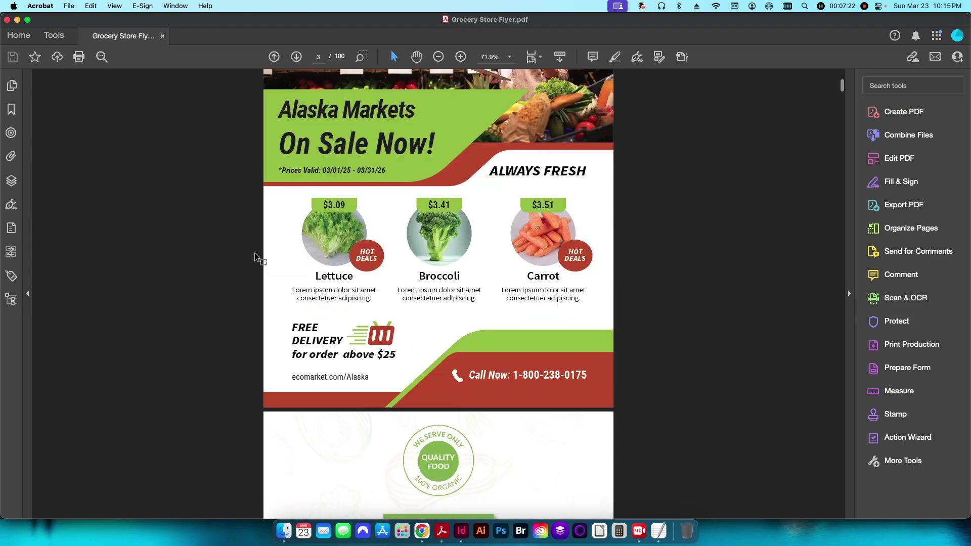
scroll(251, 255, down, 8)
scroll(250, 228, down, 12)
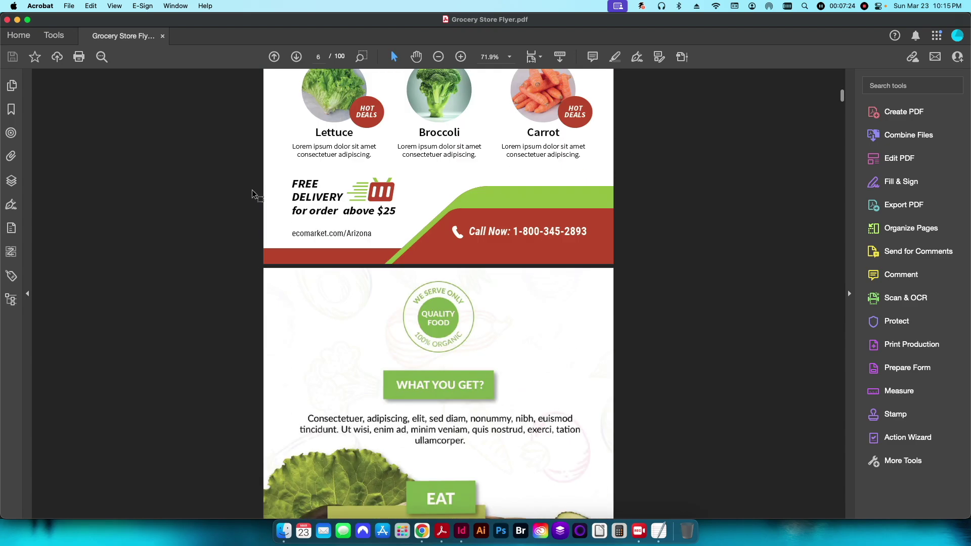
scroll(251, 196, up, 20)
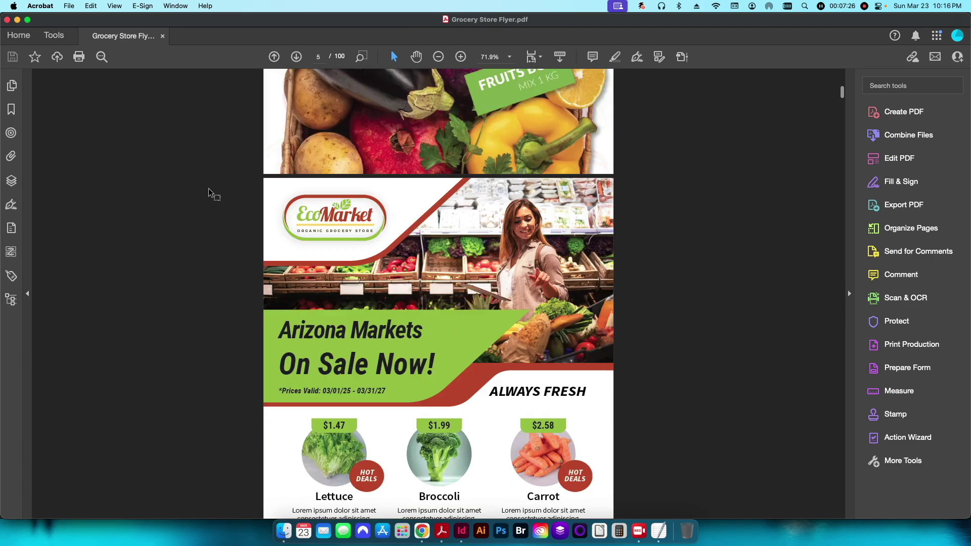
scroll(212, 195, up, 12)
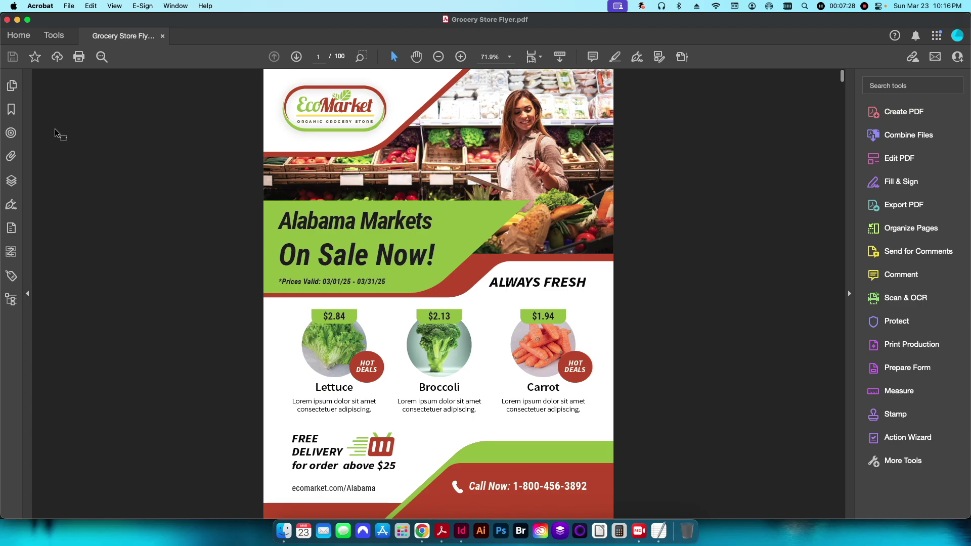
click(11, 110)
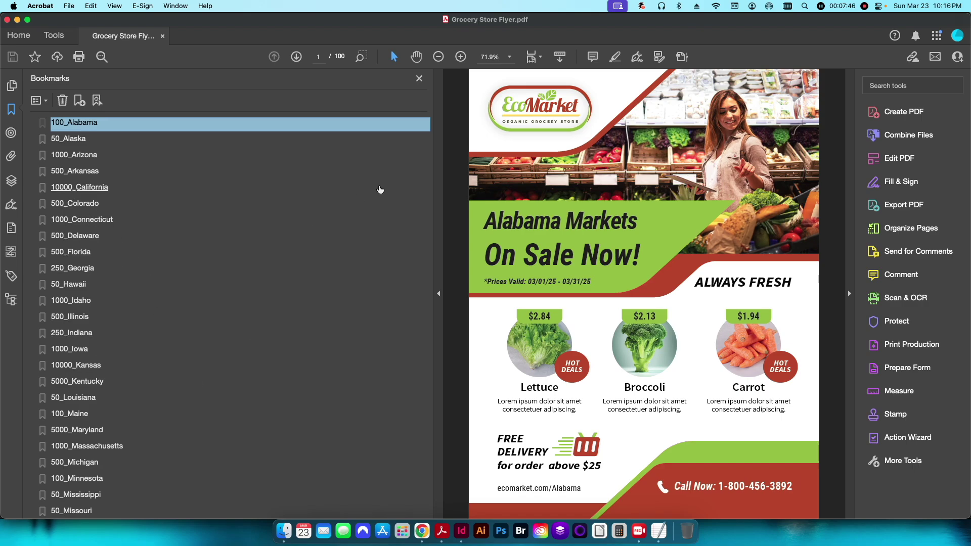
click(420, 78)
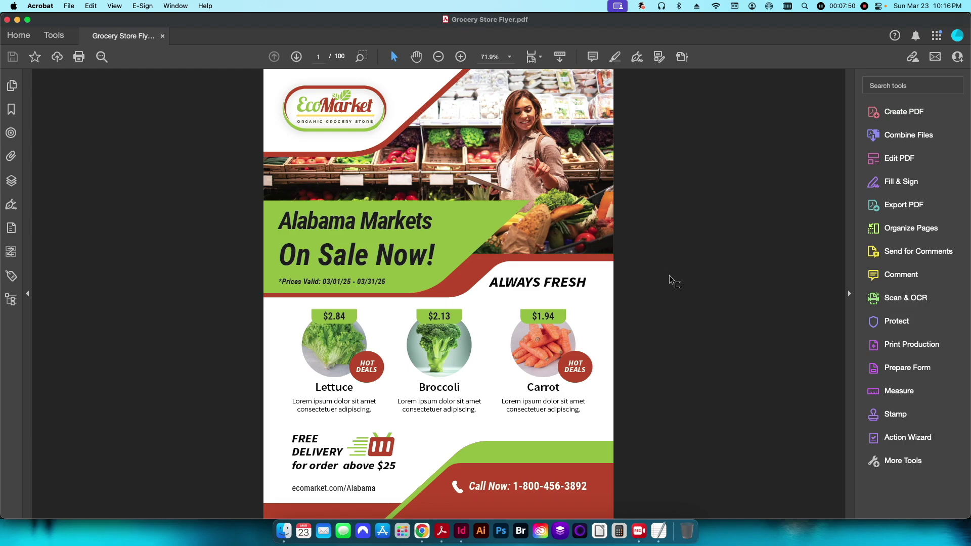
click(283, 531)
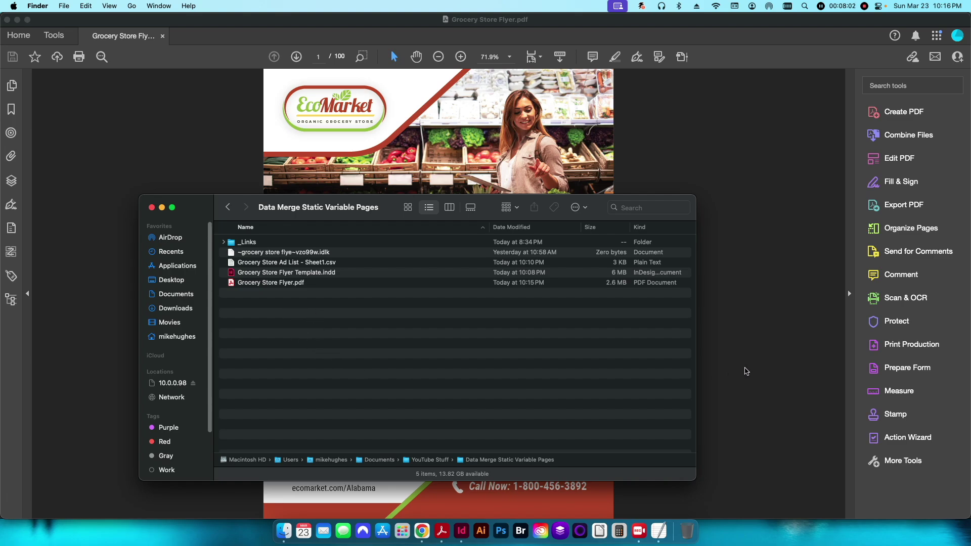
click(747, 345)
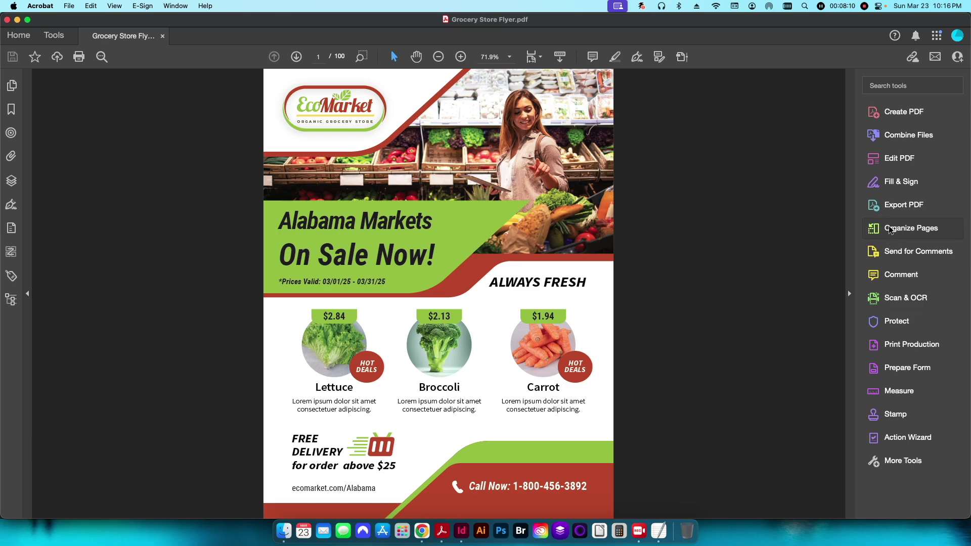
Open Acrobat's Split tool from Organize Pages and set Split by to Top level bookmarks.
click(904, 230)
mouse_move(646, 192)
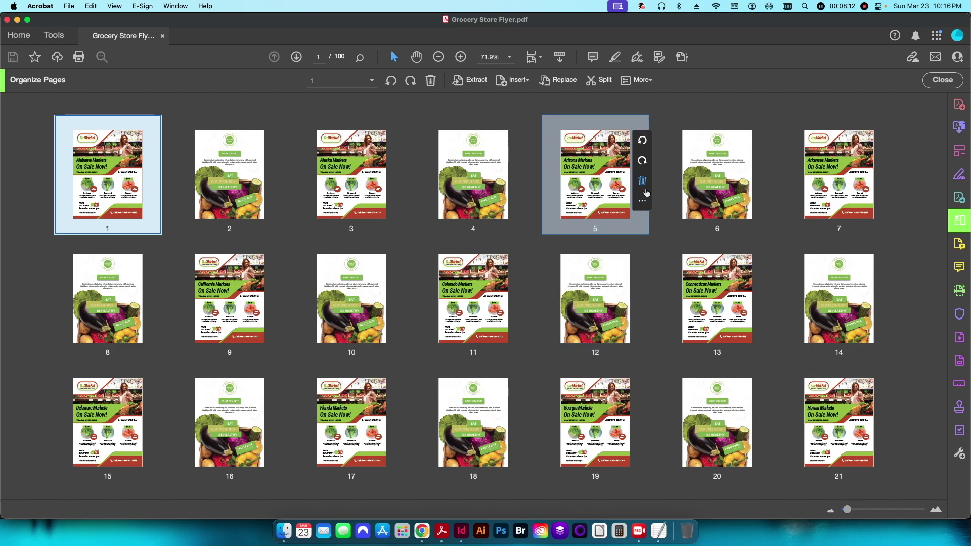
click(599, 80)
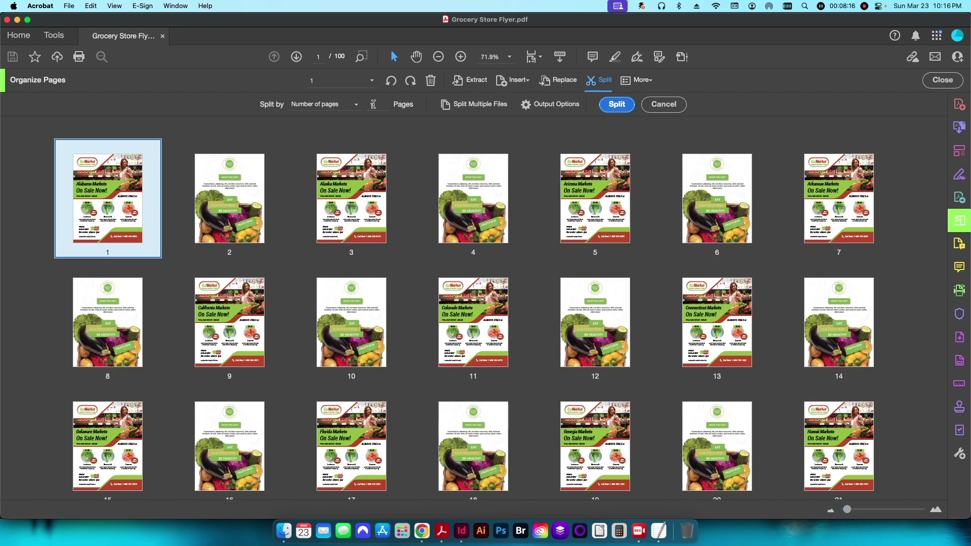
click(373, 104)
text(2)
click(412, 137)
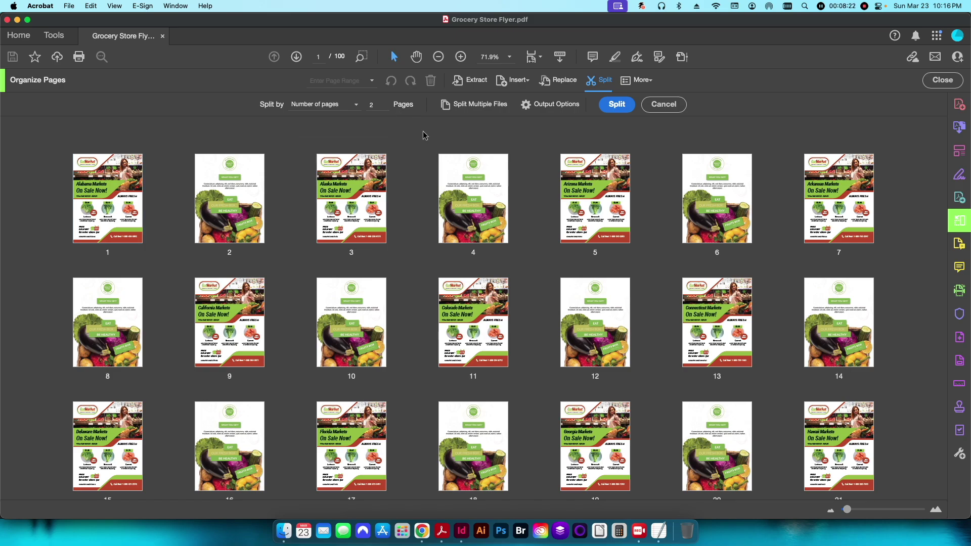
click(323, 106)
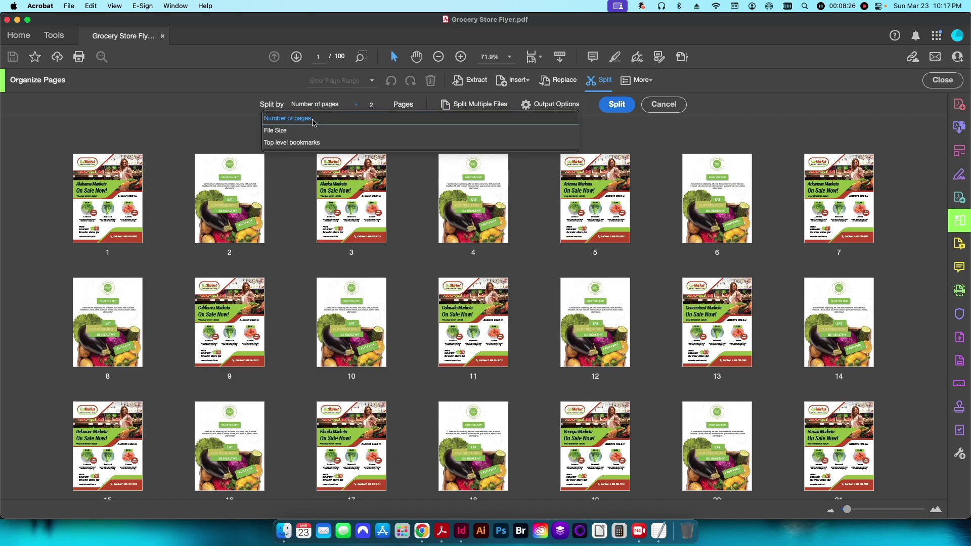
click(289, 143)
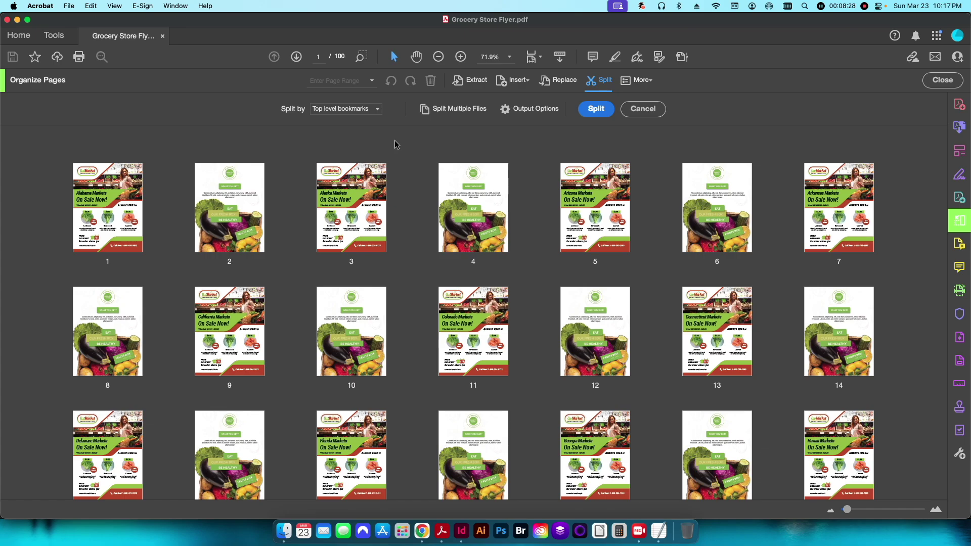
click(529, 113)
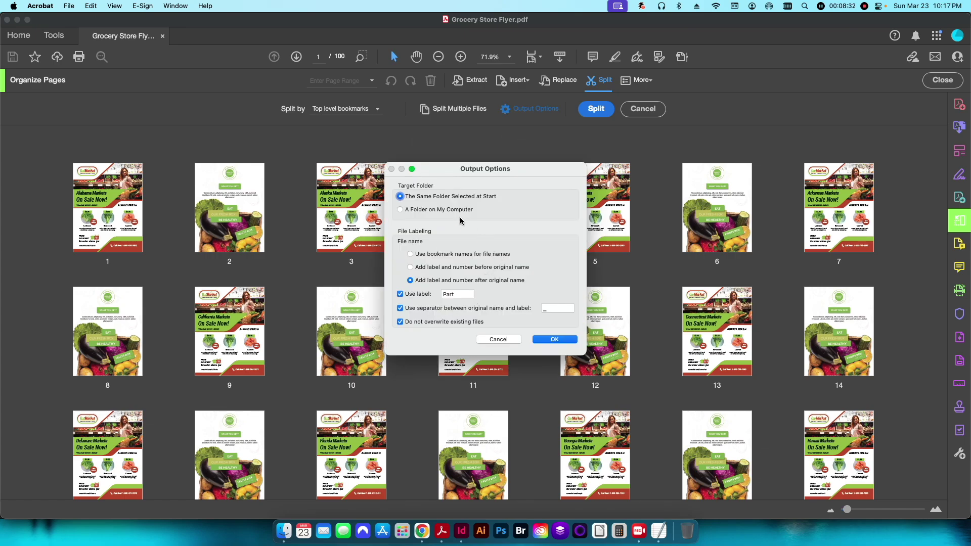
Set the split output to a new Locations folder inside Data Merge Static Variable Pages.
click(447, 210)
click(504, 211)
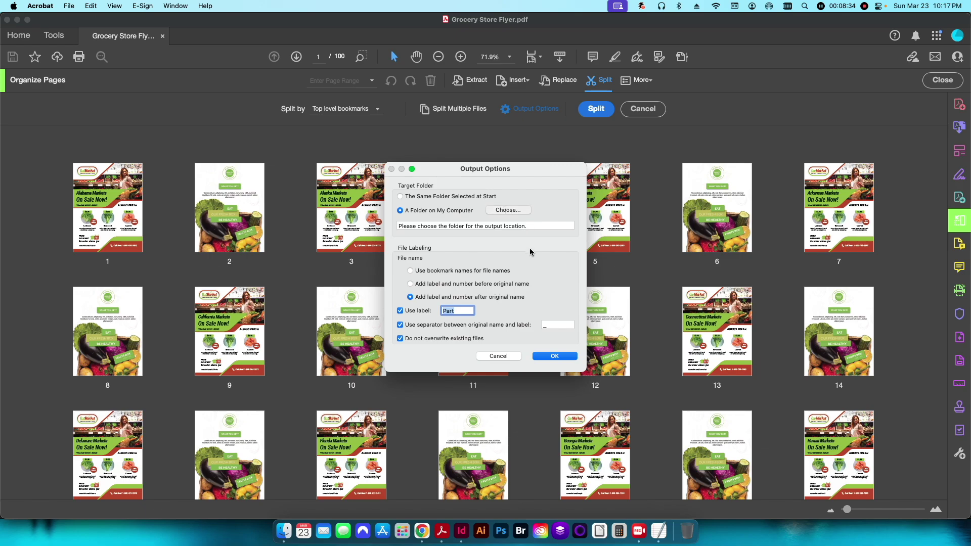
click(451, 247)
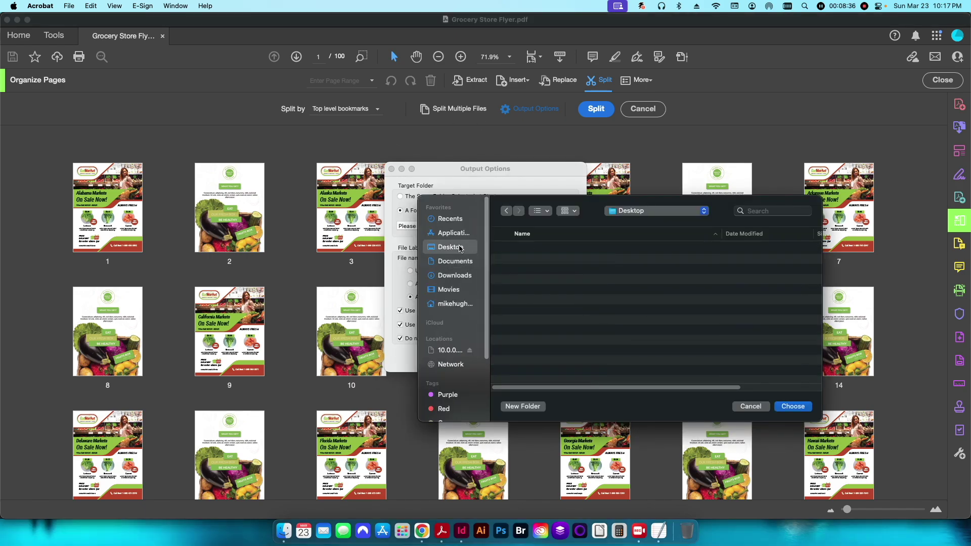
click(455, 261)
scroll(537, 310, down, 10)
double_click(537, 376)
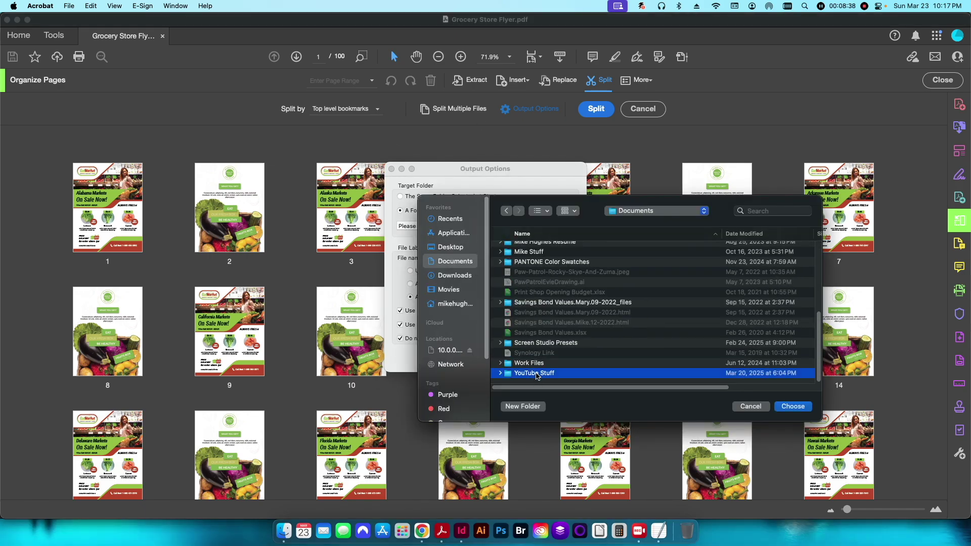
scroll(555, 321, down, 5)
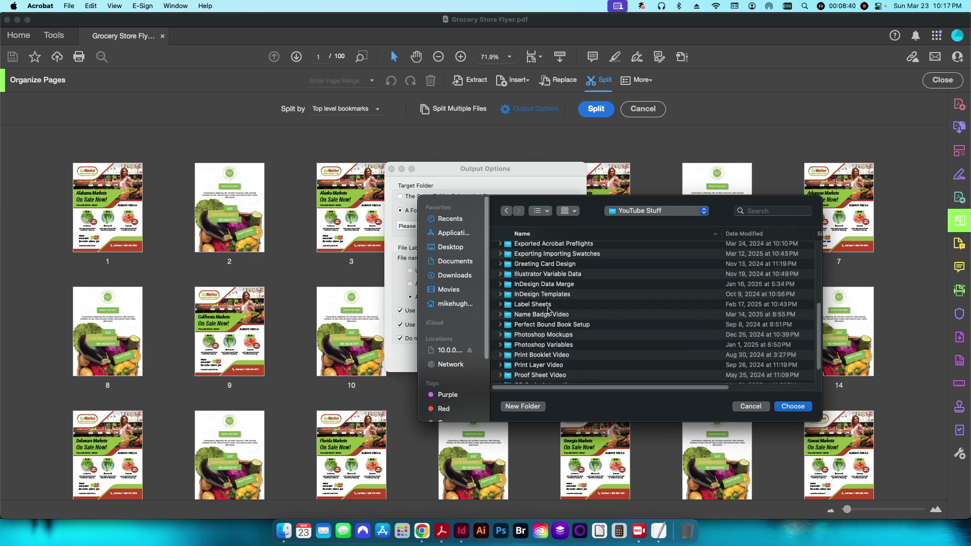
scroll(552, 317, up, 8)
double_click(553, 344)
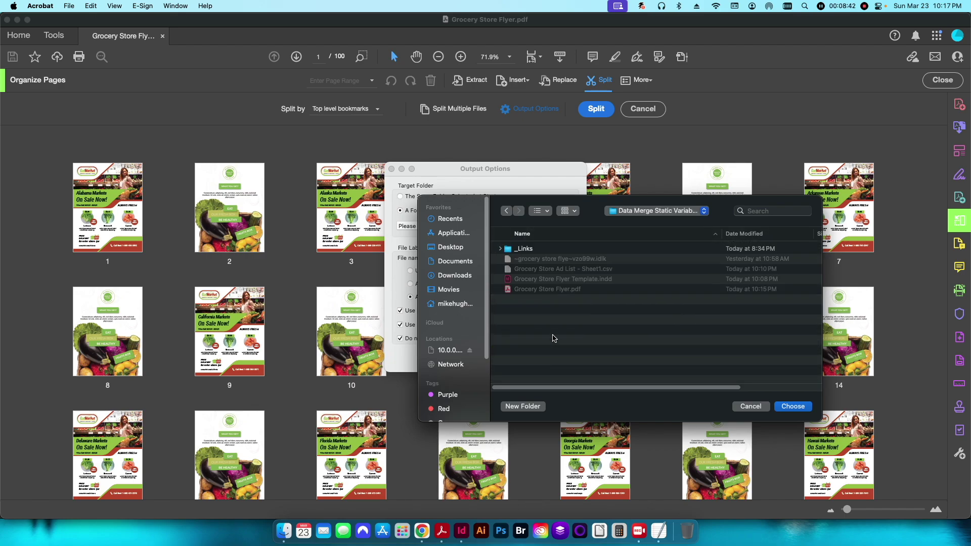
click(525, 406)
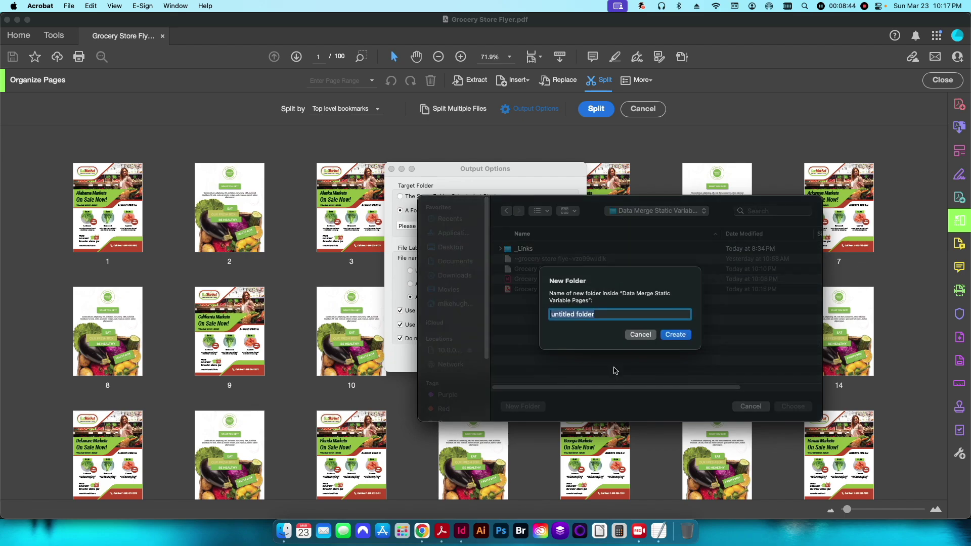
text(Locations)
key(Return)
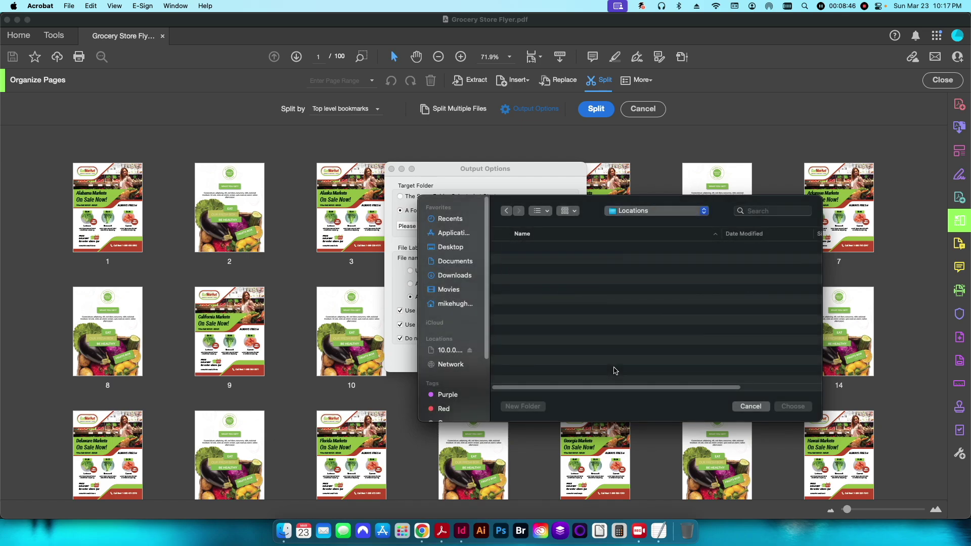
click(793, 406)
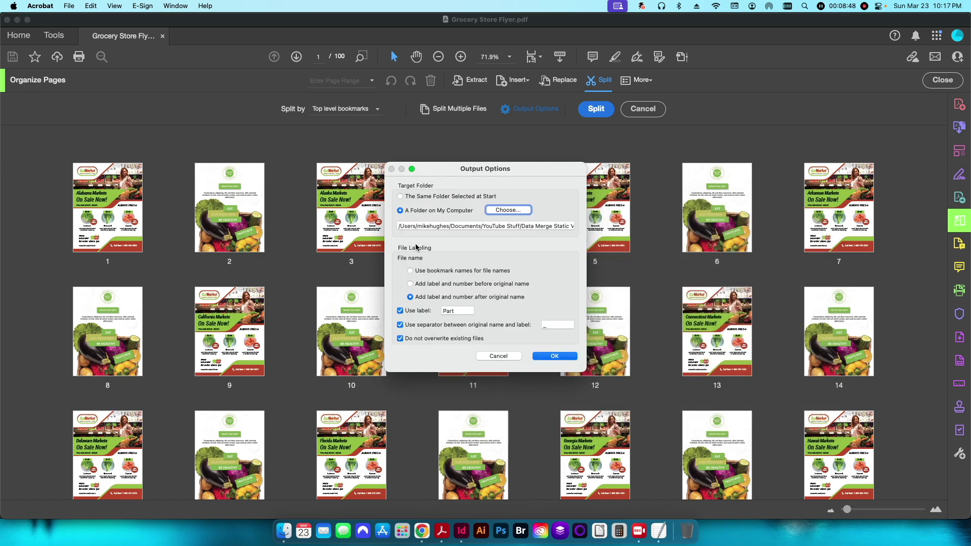
Name the files by bookmark names, split into 50 documents, and dismiss the confirmation.
click(410, 271)
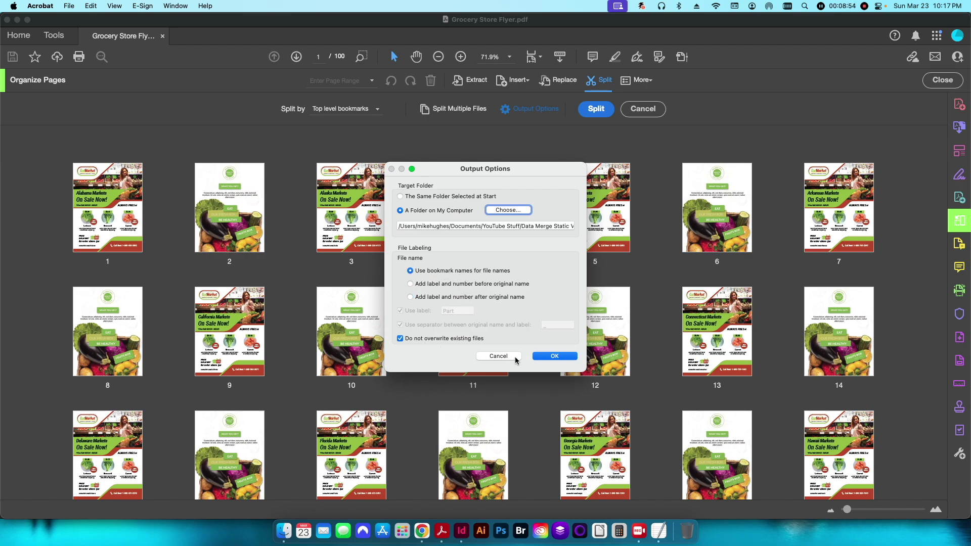
click(554, 356)
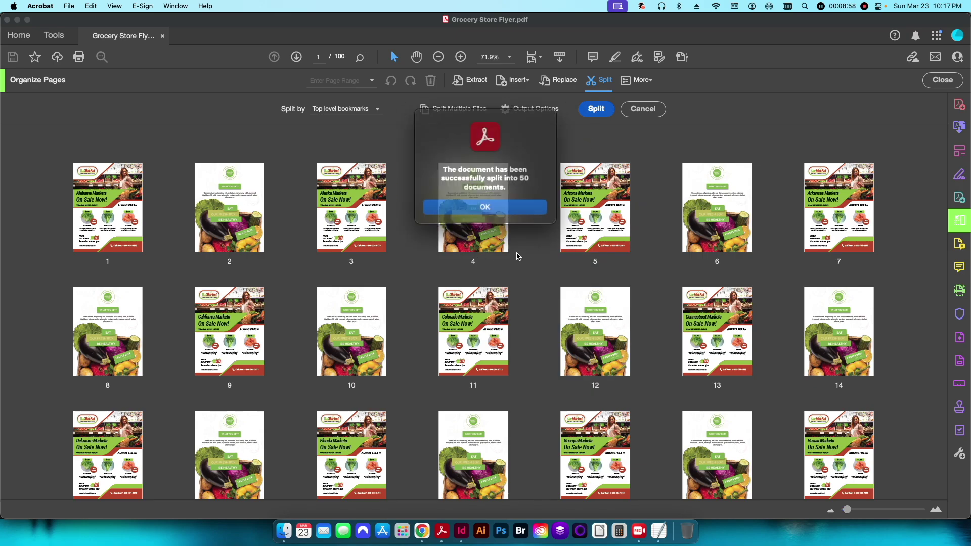
drag(448, 168, 528, 184)
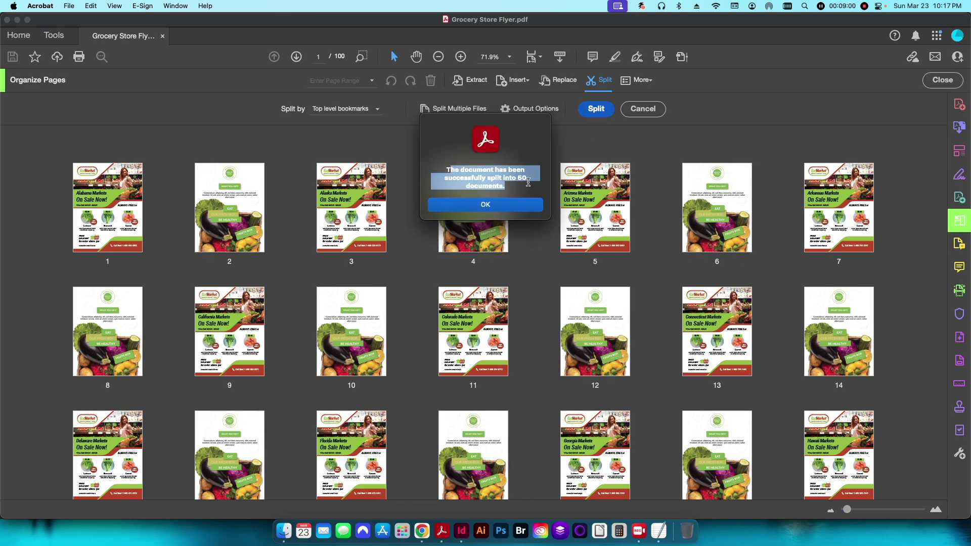
click(517, 188)
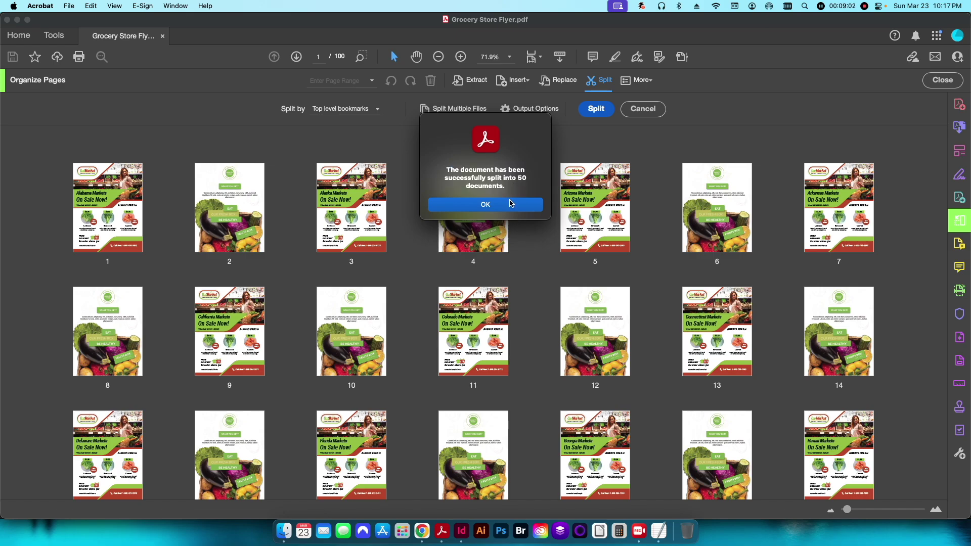
click(509, 204)
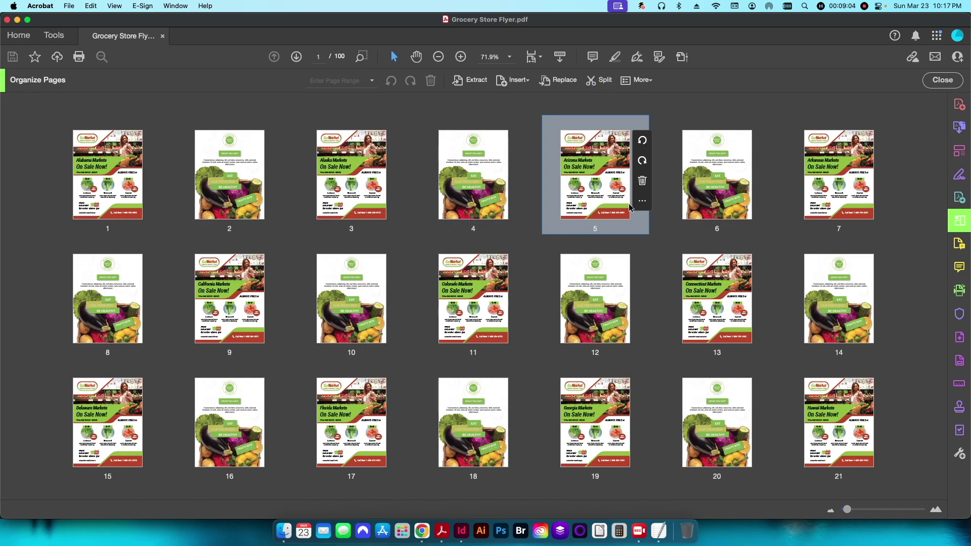
key(super+h)
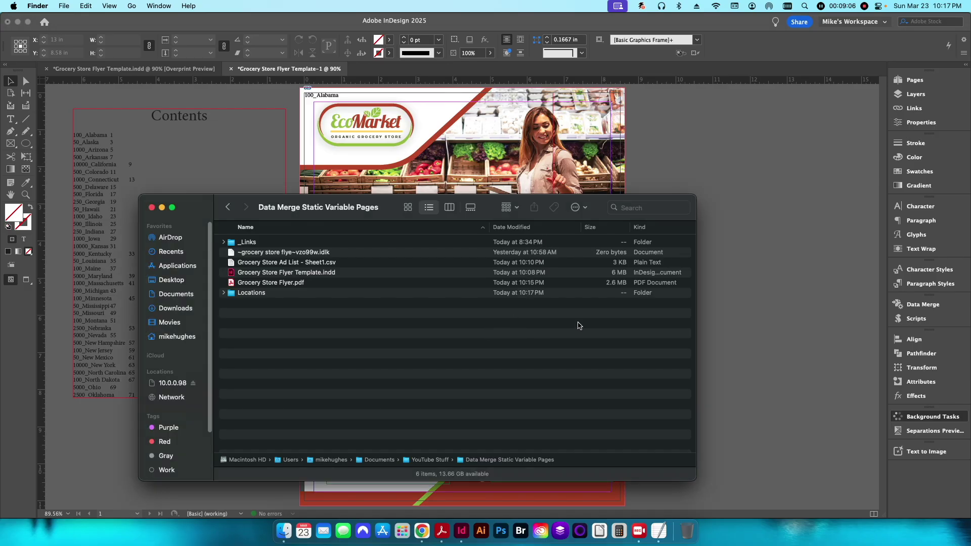
Hide InDesign and open the Locations folder in Finder.
key(super+h)
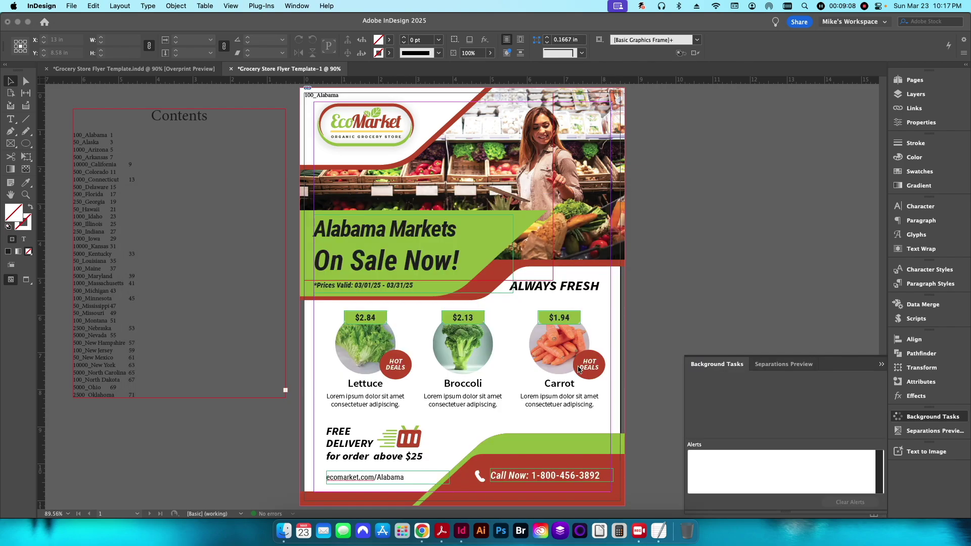
key(super+h)
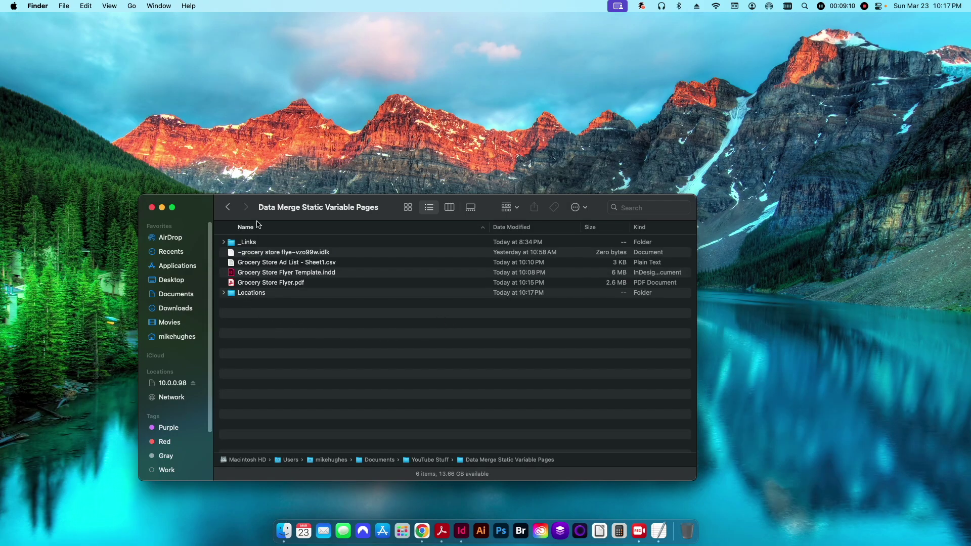
click(263, 295)
key(Return)
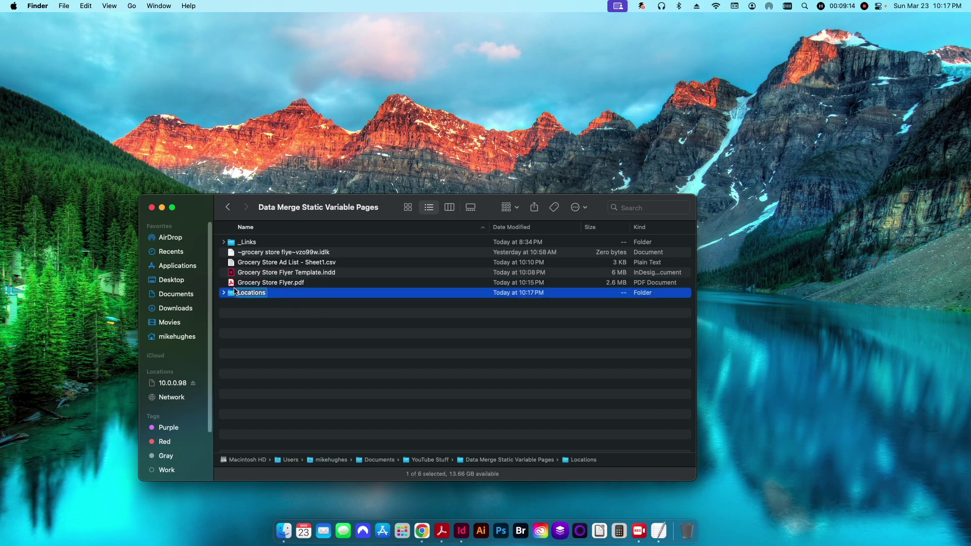
double_click(233, 294)
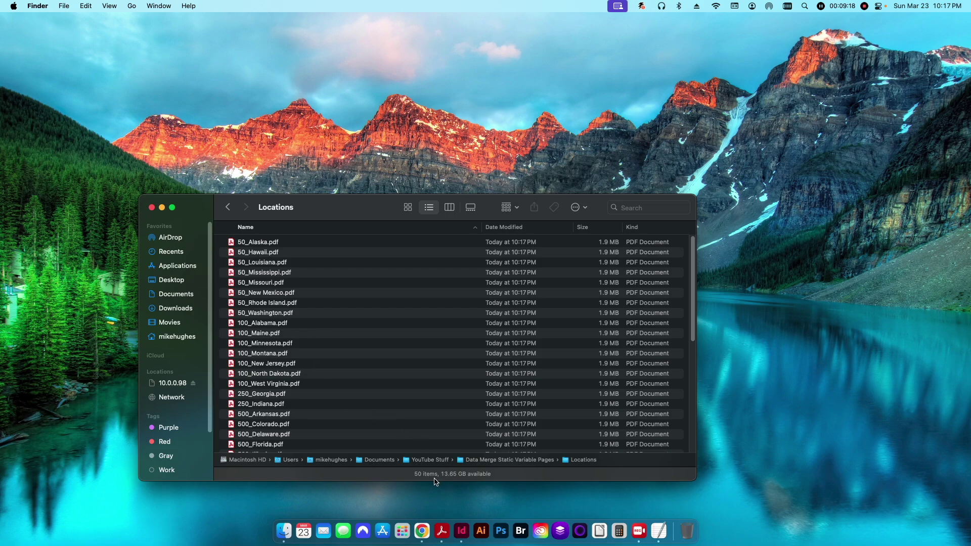
Scroll through the 50 split PDFs, from 50_Alaska.pdf to 10000_New York.pdf.
scroll(301, 307, down, 10)
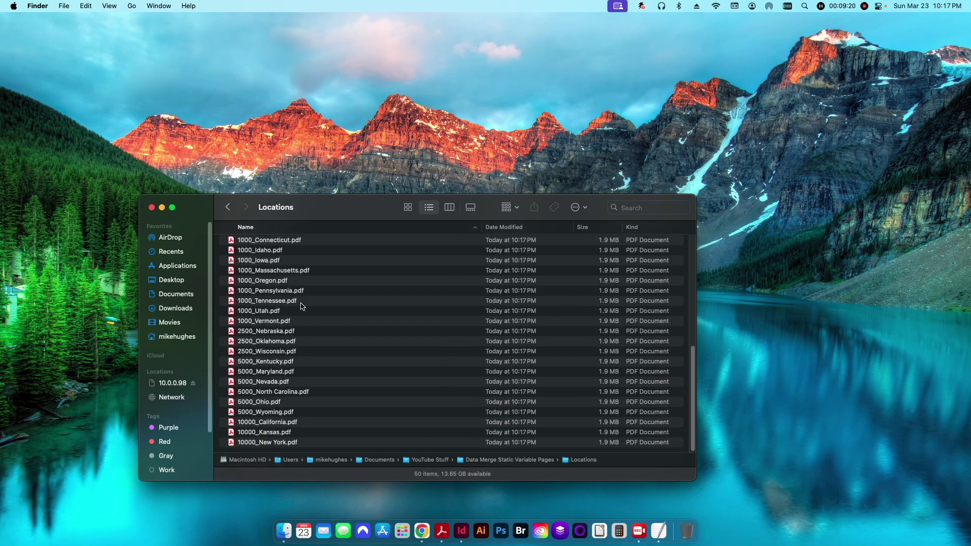
scroll(302, 306, up, 10)
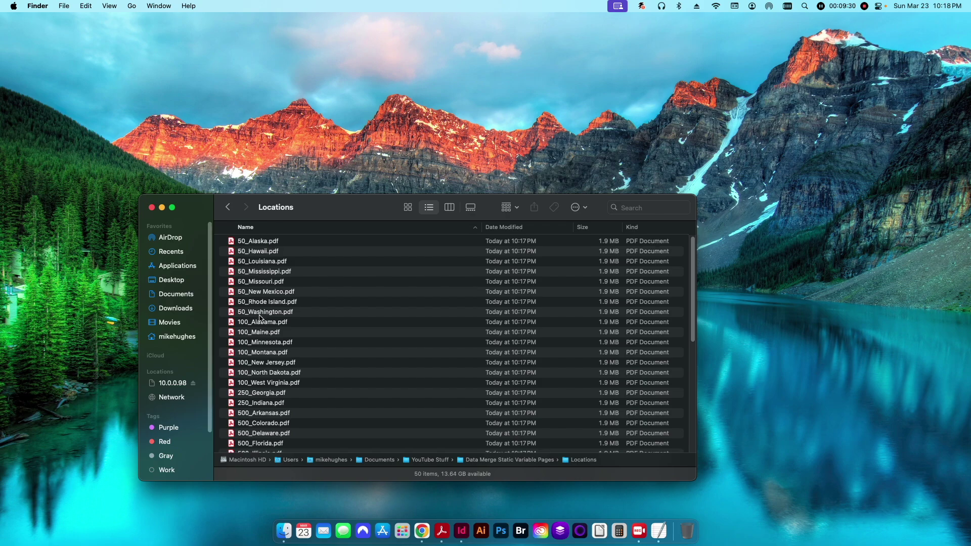
scroll(263, 318, down, 5)
scroll(263, 319, up, 5)
scroll(248, 348, down, 10)
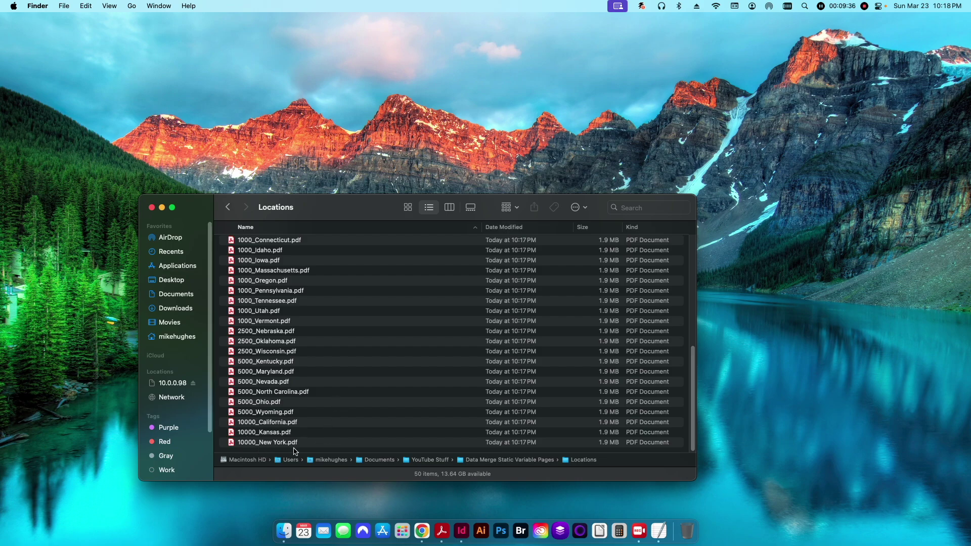
scroll(338, 423, up, 10)
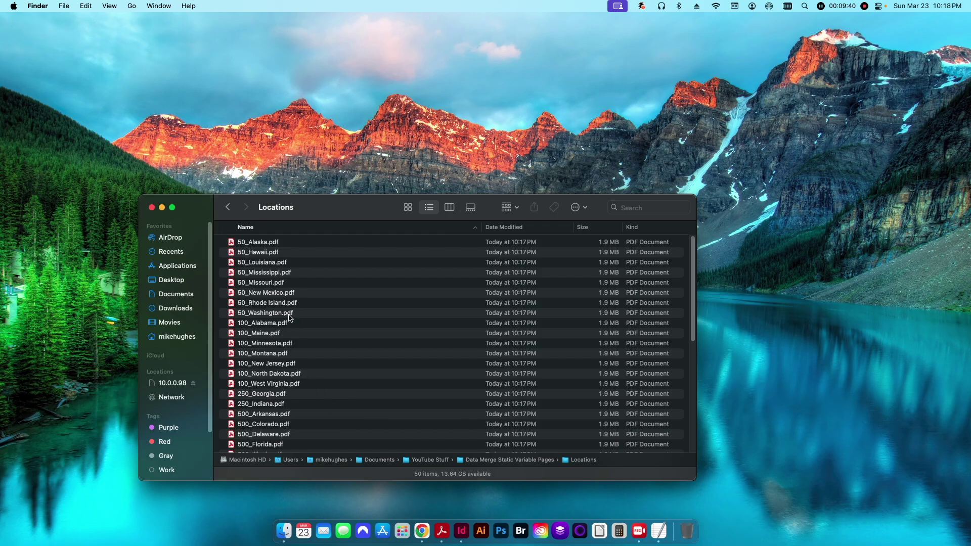
double_click(263, 241)
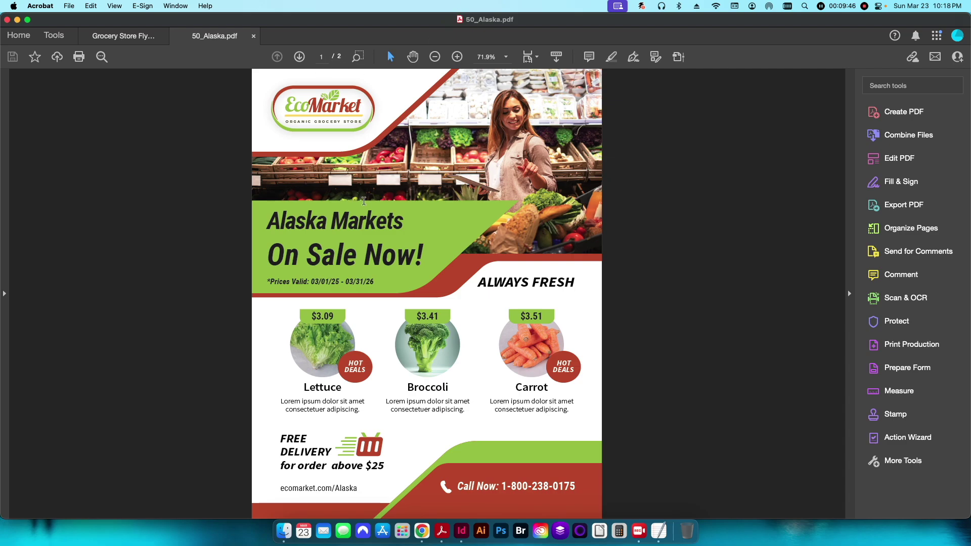
scroll(579, 364, down, 10)
scroll(579, 364, up, 10)
key(super+h)
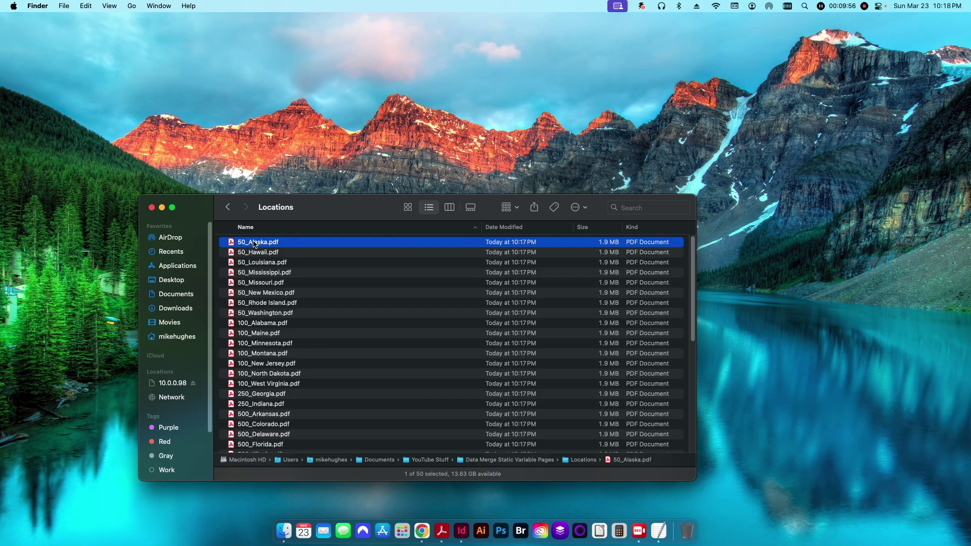